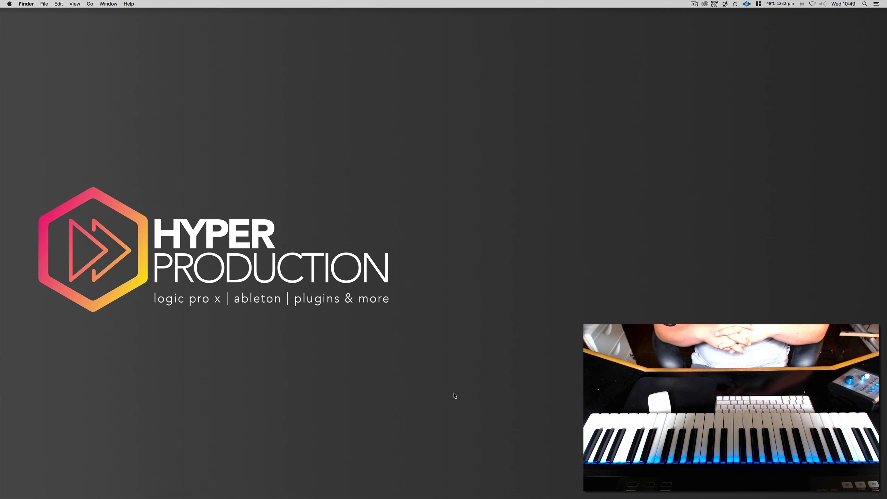
- Open Logic Pro X and create a new project with one Software Instrument track using Retro Synth
{"action": "mouse_move", "coordinate": [447, 498]}
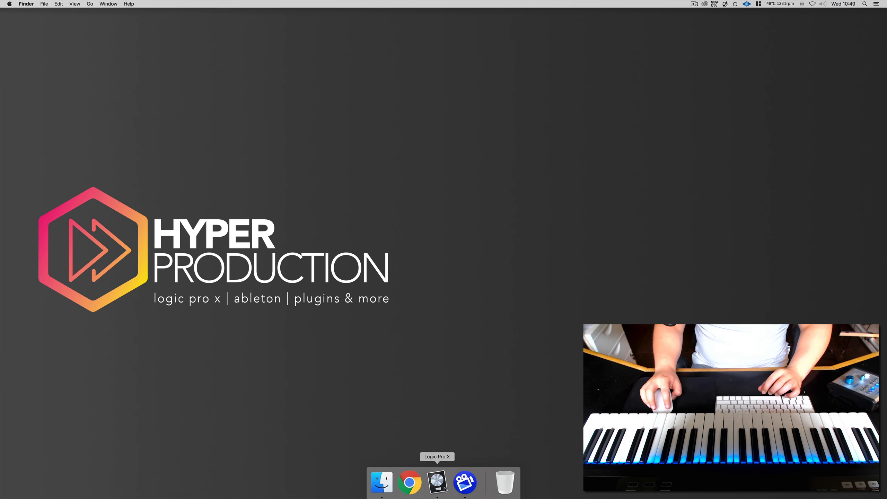
{"action": "left_click", "coordinate": [437, 482]}
{"action": "left_click", "coordinate": [56, 4]}
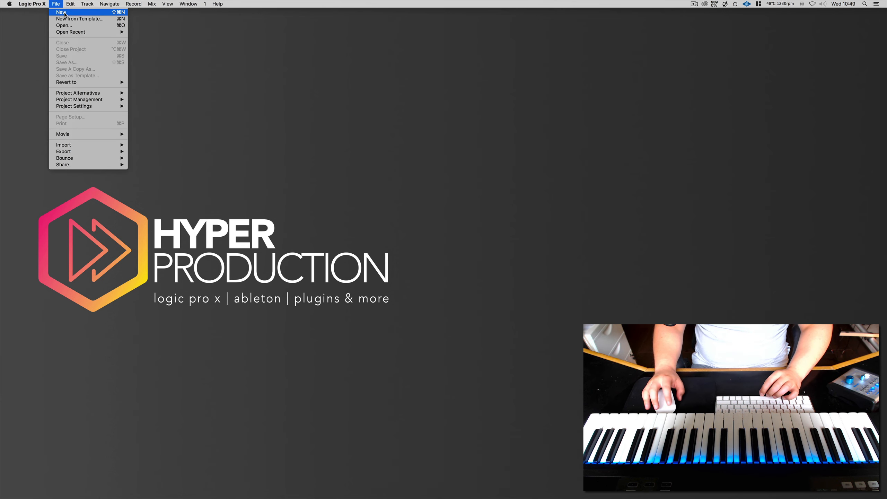
{"action": "left_click", "coordinate": [64, 14]}
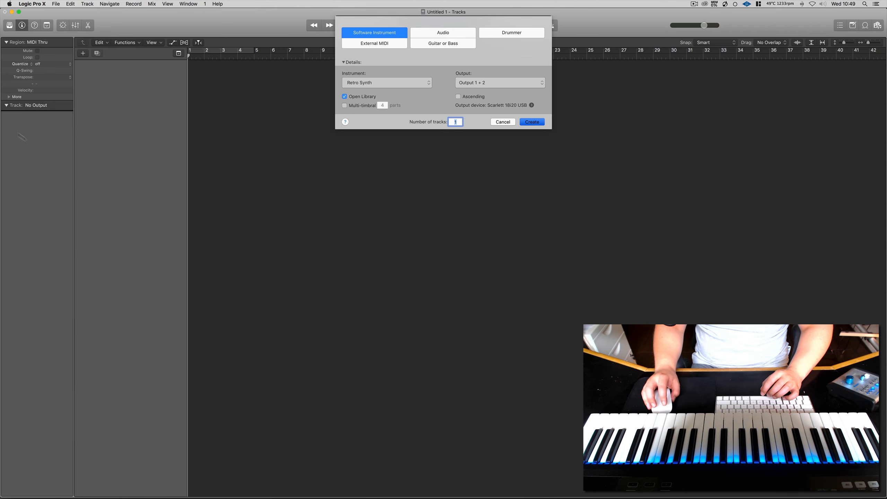
{"action": "left_click", "coordinate": [531, 122]}
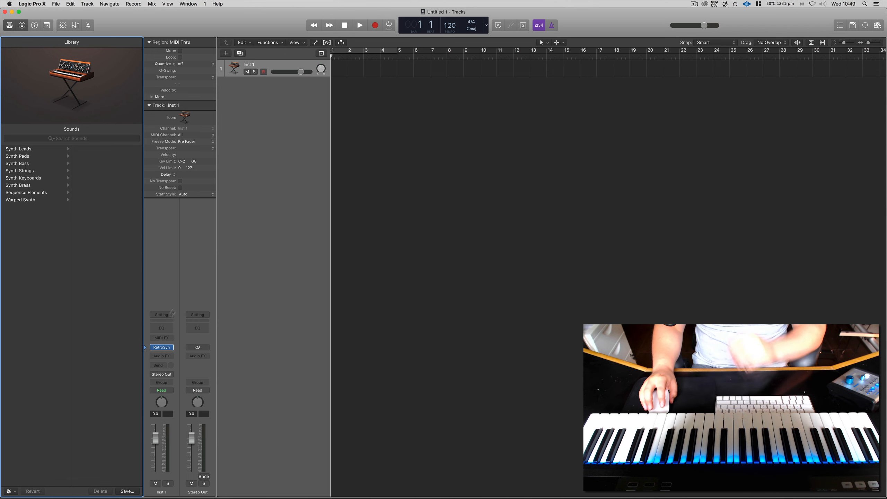
- Insert the Arpeggiator MIDI effect on the Inst 1 track, scale its window down to 113% and move it clear of the channel strip
{"action": "left_click", "coordinate": [164, 340]}
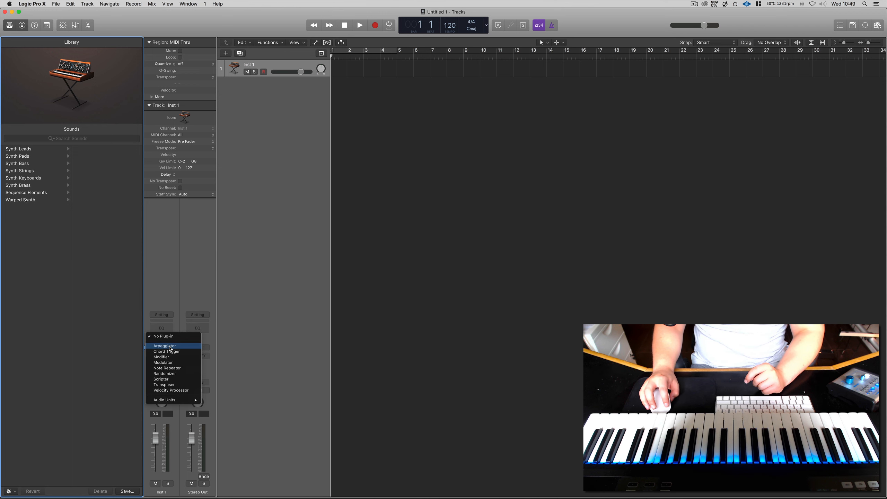
{"action": "left_click", "coordinate": [172, 348]}
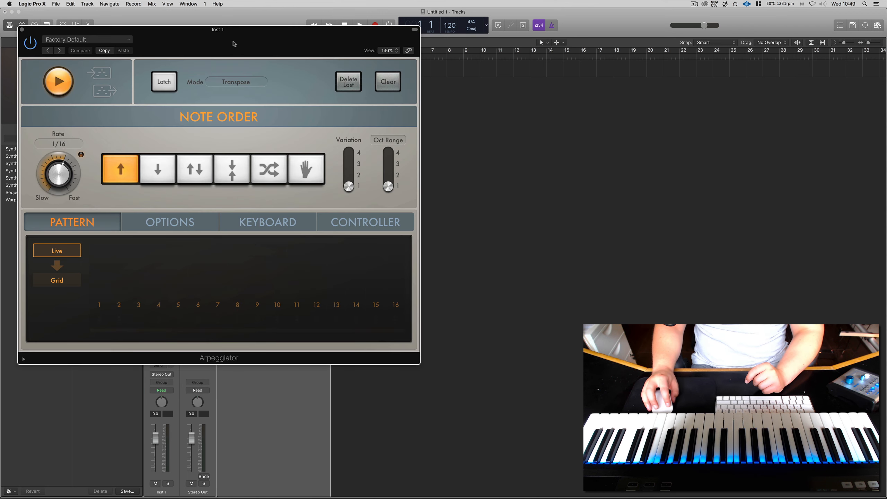
{"action": "left_click_drag", "start_coordinate": [233, 41], "coordinate": [349, 60]}
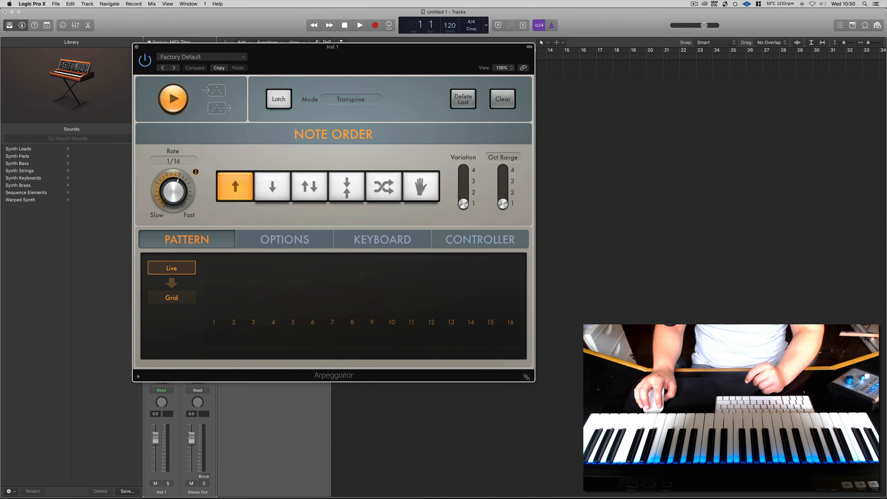
{"action": "left_click_drag", "start_coordinate": [533, 381], "coordinate": [468, 332]}
{"action": "left_click_drag", "start_coordinate": [287, 60], "coordinate": [370, 71]}
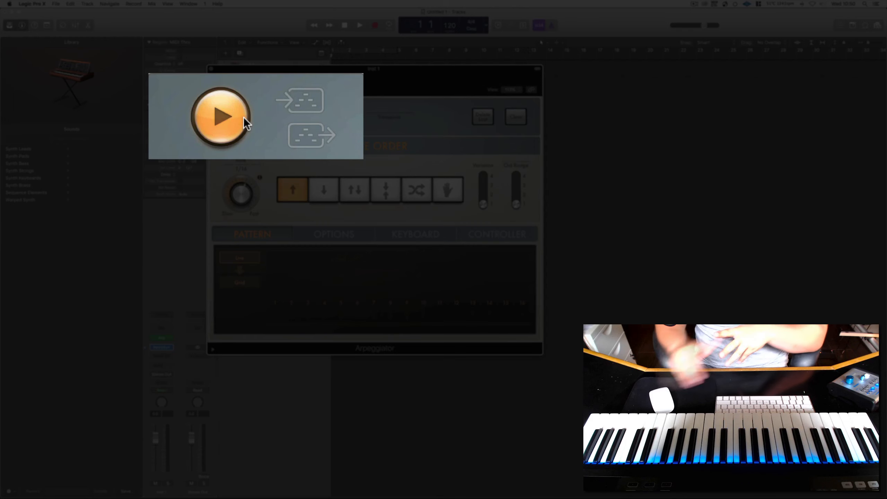
- Toggle the Arpeggiator off and back on, and try out Latch by enabling and disabling it
{"action": "left_click", "coordinate": [227, 116]}
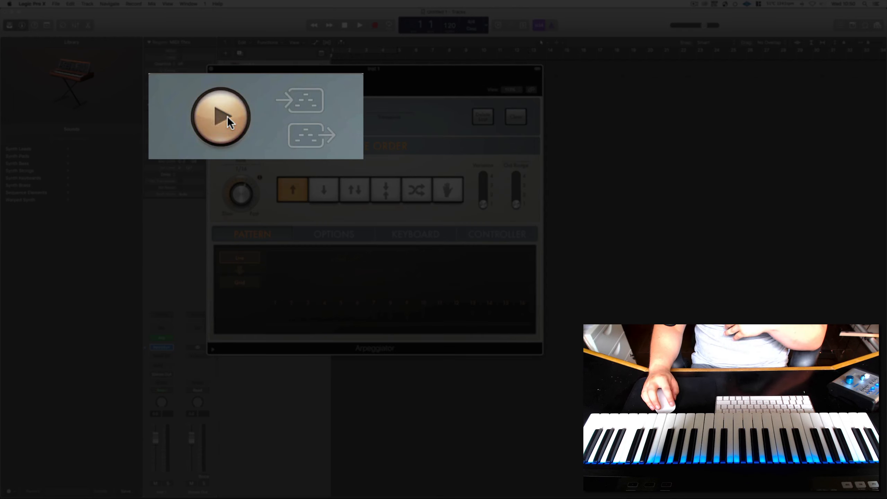
{"action": "left_click", "coordinate": [228, 116]}
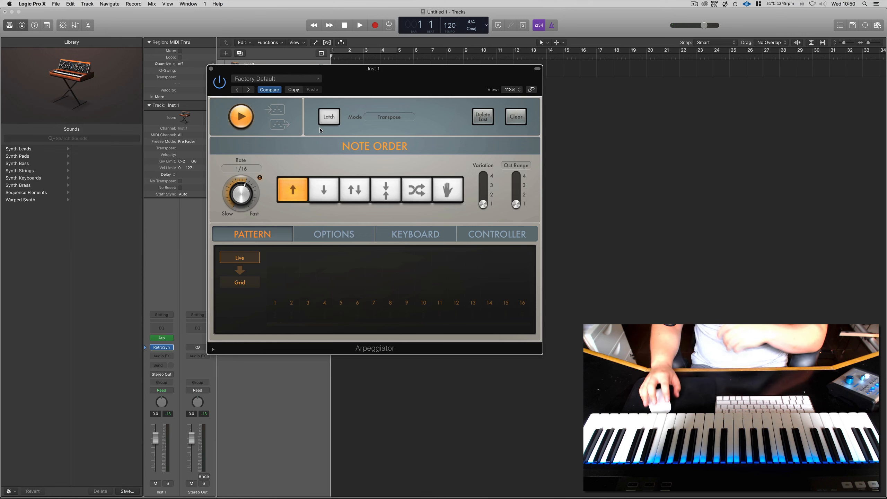
{"action": "left_click", "coordinate": [332, 119]}
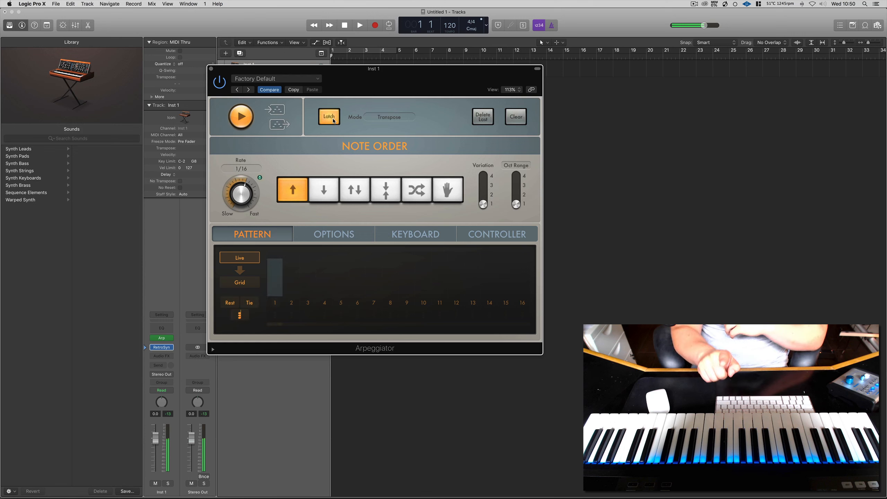
{"action": "left_click", "coordinate": [334, 120]}
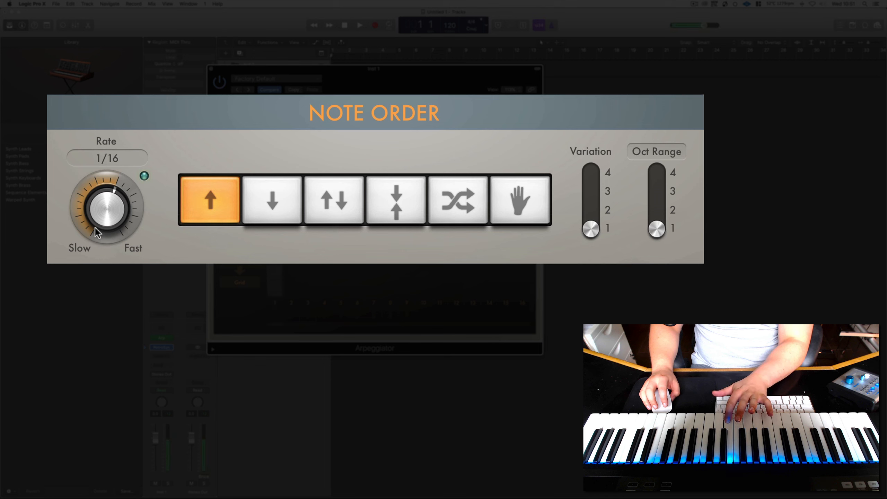
- Set the arpeggiator rate to 1/4 and try the note orders one after another, ending on the manual (hand) order
{"action": "left_click_drag", "start_coordinate": [103, 225], "coordinate": [121, 183]}
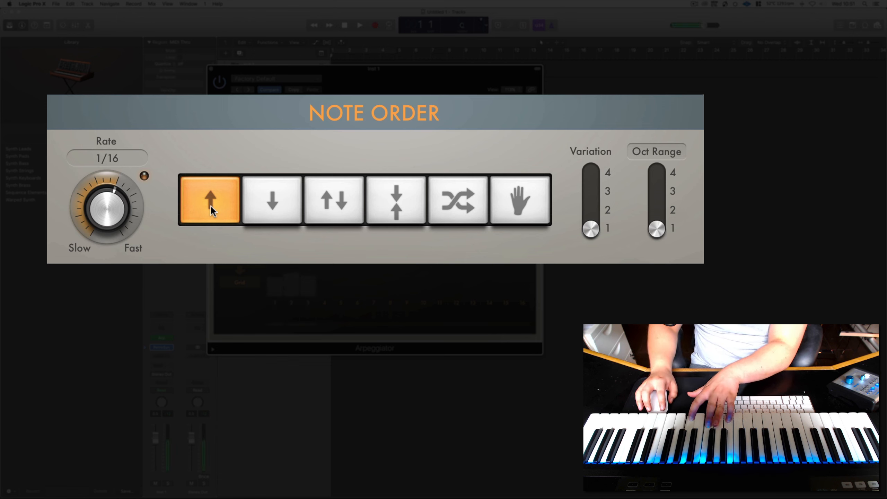
{"action": "left_click_drag", "start_coordinate": [106, 217], "coordinate": [103, 259]}
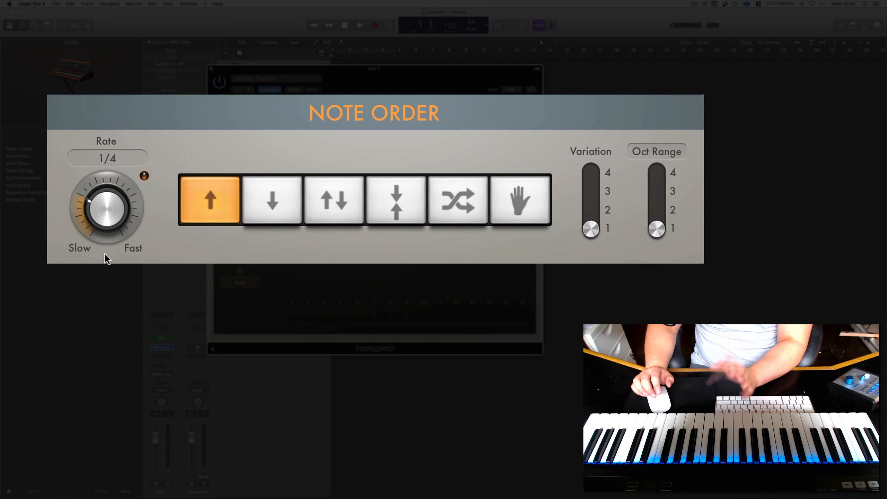
{"action": "left_click", "coordinate": [279, 218]}
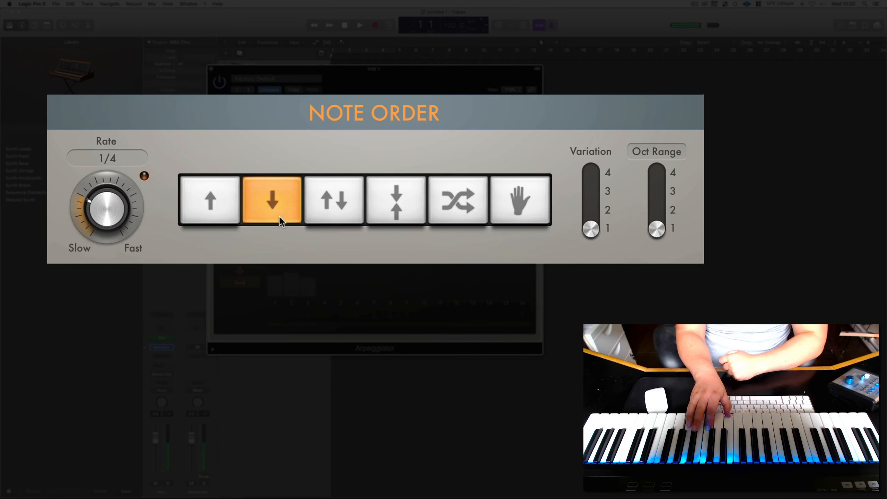
{"action": "left_click", "coordinate": [334, 207]}
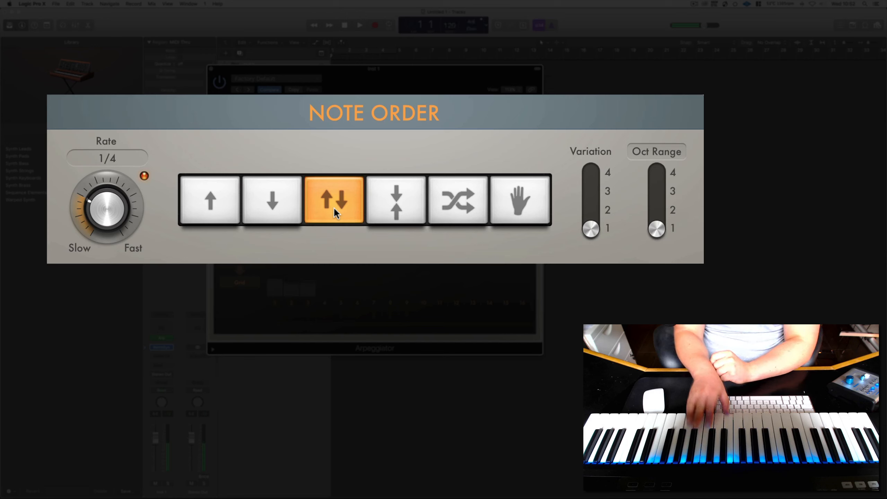
{"action": "left_click", "coordinate": [392, 206]}
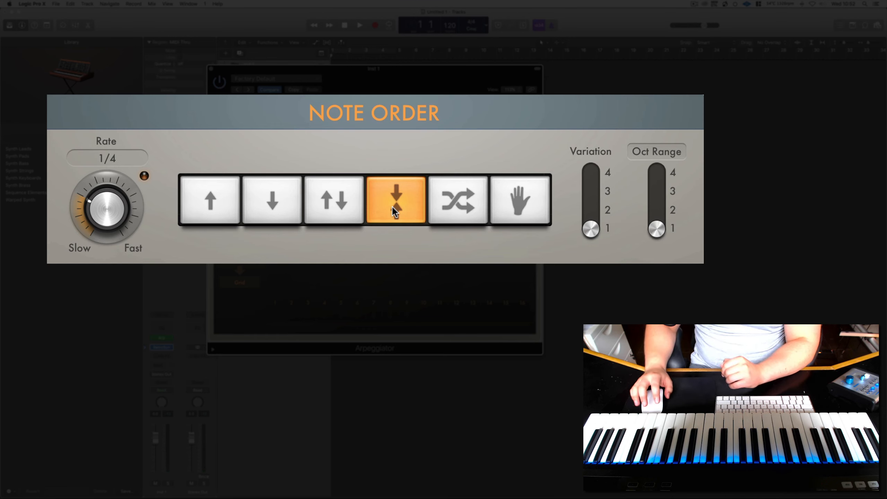
{"action": "left_click", "coordinate": [453, 204]}
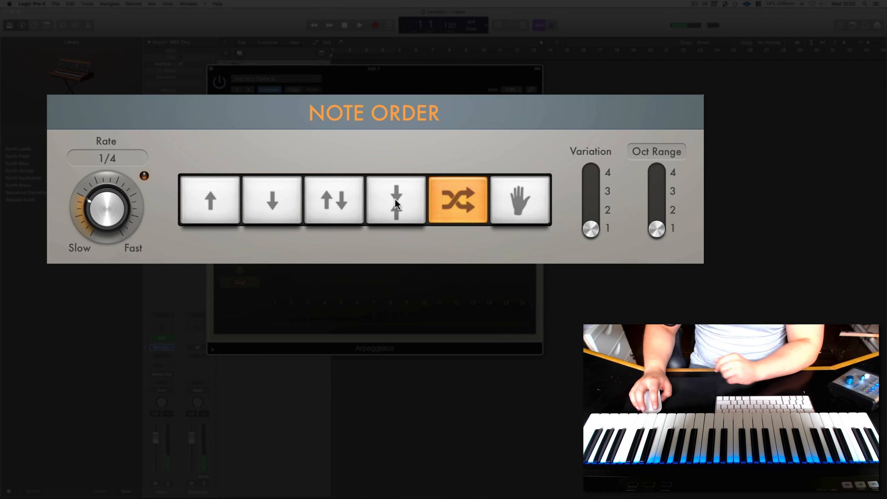
{"action": "left_click", "coordinate": [526, 204]}
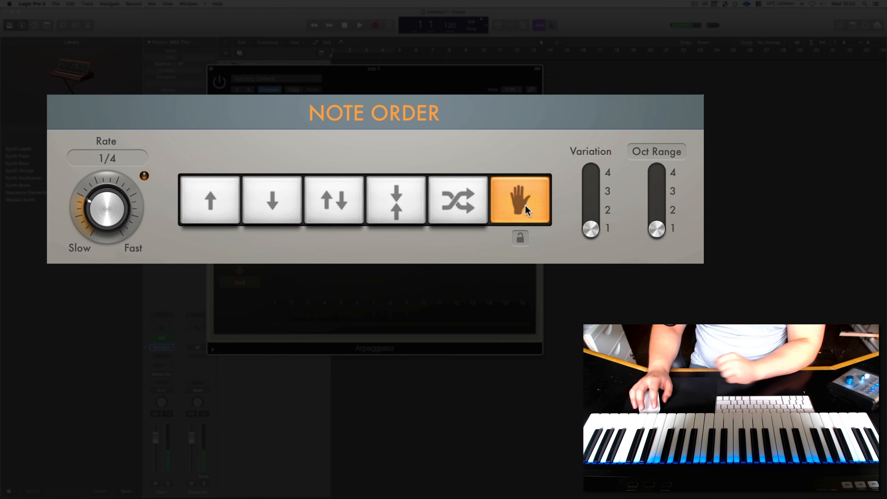
- Try locking and unlocking the manual note order, and raise the octave range to 2 before returning it to 1
{"action": "left_click", "coordinate": [519, 241]}
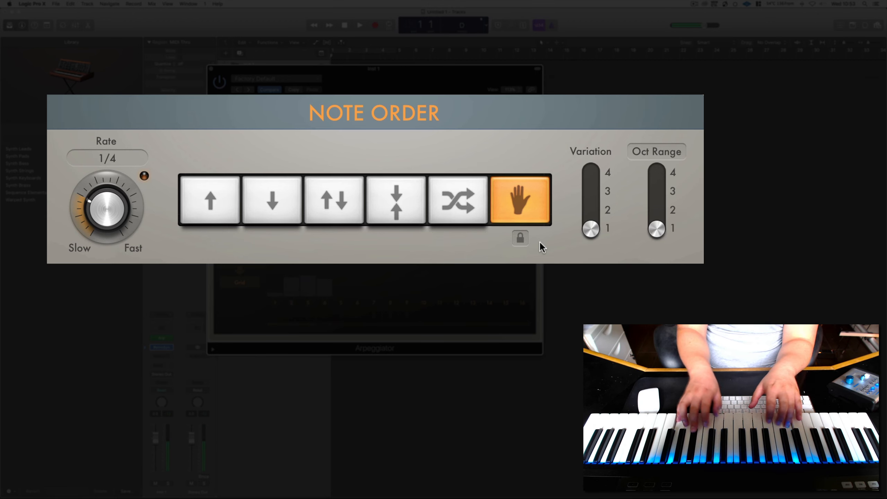
{"action": "left_click", "coordinate": [521, 238]}
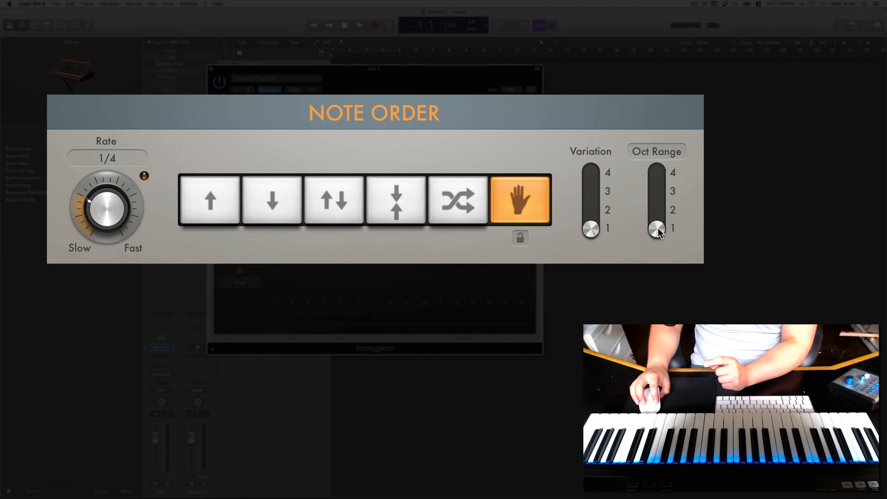
{"action": "left_click_drag", "start_coordinate": [658, 230], "coordinate": [658, 211]}
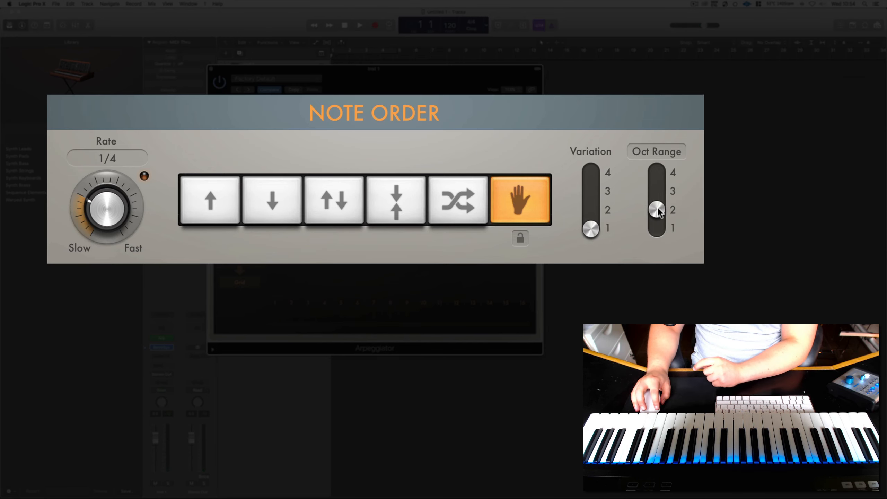
{"action": "left_click_drag", "start_coordinate": [658, 211], "coordinate": [663, 251]}
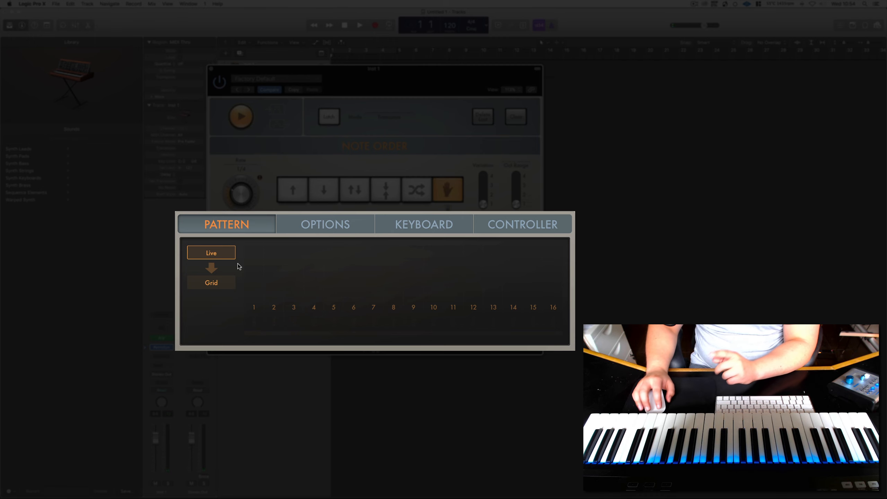
- Switch the arpeggiator pattern to Grid mode and draw steps 2 to 12 with varying velocities
{"action": "left_click", "coordinate": [216, 286]}
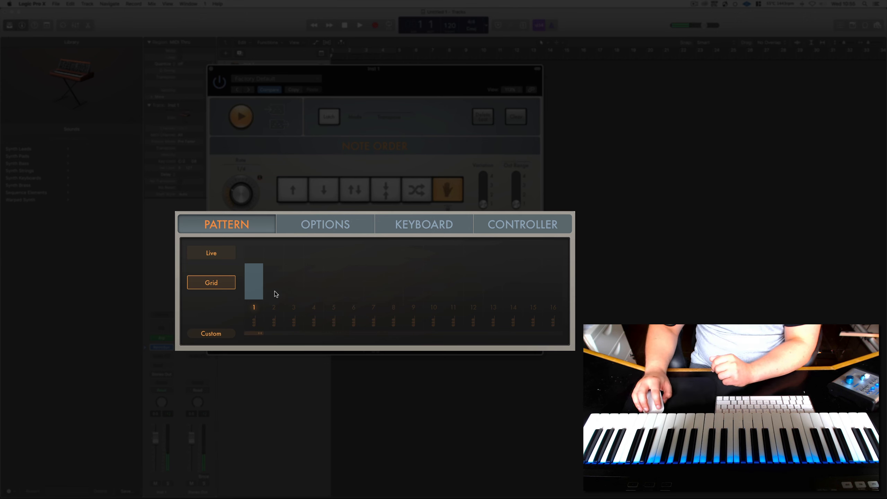
{"action": "mouse_move", "coordinate": [275, 292]}
{"action": "left_mouse_down"}
{"action": "mouse_move", "coordinate": [296, 266]}
{"action": "mouse_move", "coordinate": [355, 254]}
{"action": "left_mouse_up"}
{"action": "left_click", "coordinate": [336, 286]}
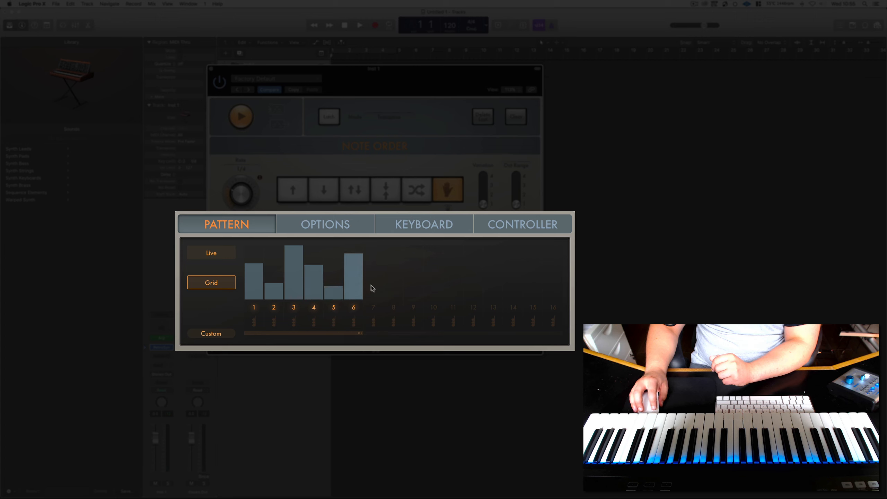
{"action": "left_click", "coordinate": [373, 288]}
{"action": "left_click", "coordinate": [391, 288]}
{"action": "left_click", "coordinate": [416, 292]}
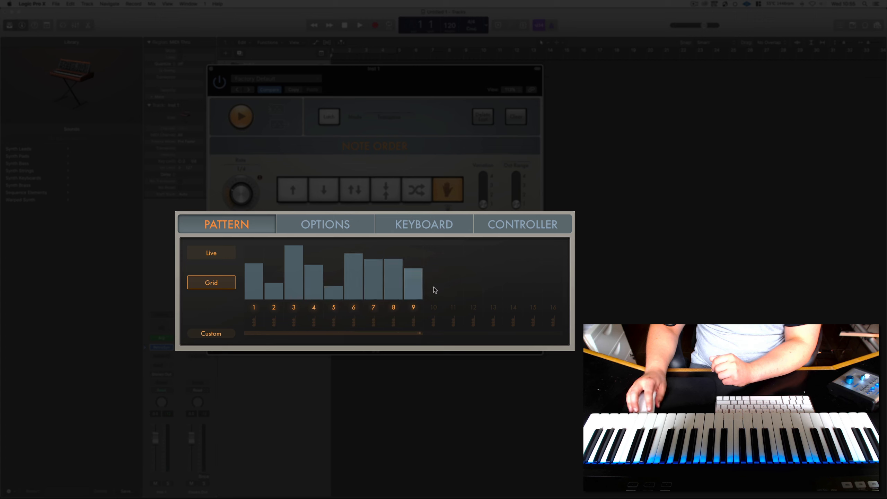
{"action": "left_click_drag", "start_coordinate": [435, 291], "coordinate": [439, 286]}
{"action": "left_click", "coordinate": [454, 286]}
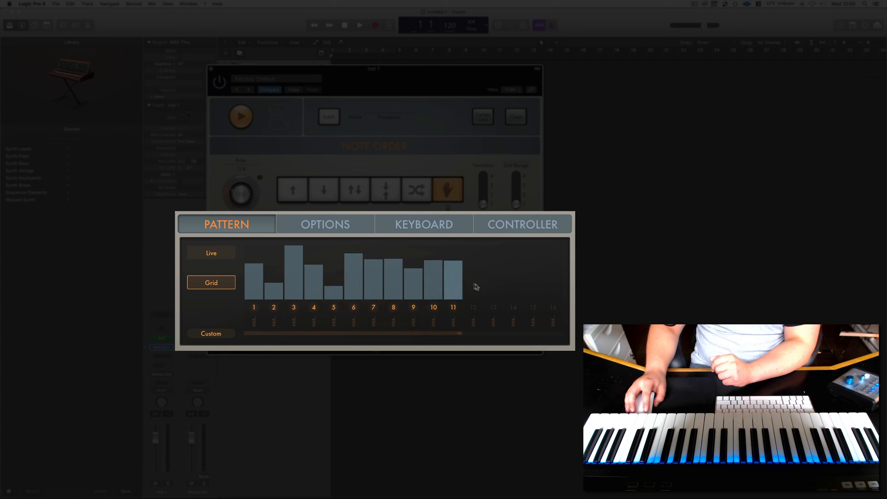
{"action": "left_click", "coordinate": [477, 287]}
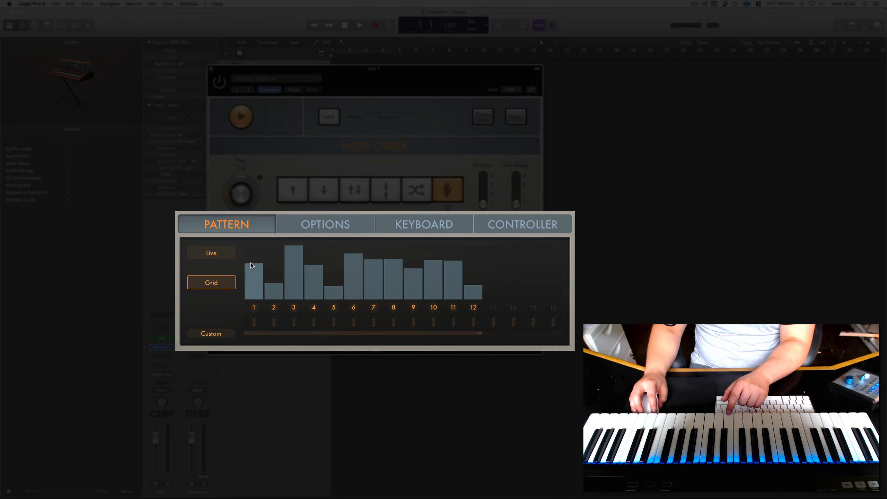
- Vary the velocities of steps 1 and 4 to 6, and tie steps 1 to 6 into one full-height note
{"action": "left_click", "coordinate": [252, 247]}
{"action": "mouse_move", "coordinate": [316, 264]}
{"action": "left_mouse_down"}
{"action": "mouse_move", "coordinate": [313, 282]}
{"action": "mouse_move", "coordinate": [334, 246]}
{"action": "mouse_move", "coordinate": [356, 291]}
{"action": "mouse_move", "coordinate": [361, 285]}
{"action": "left_mouse_up"}
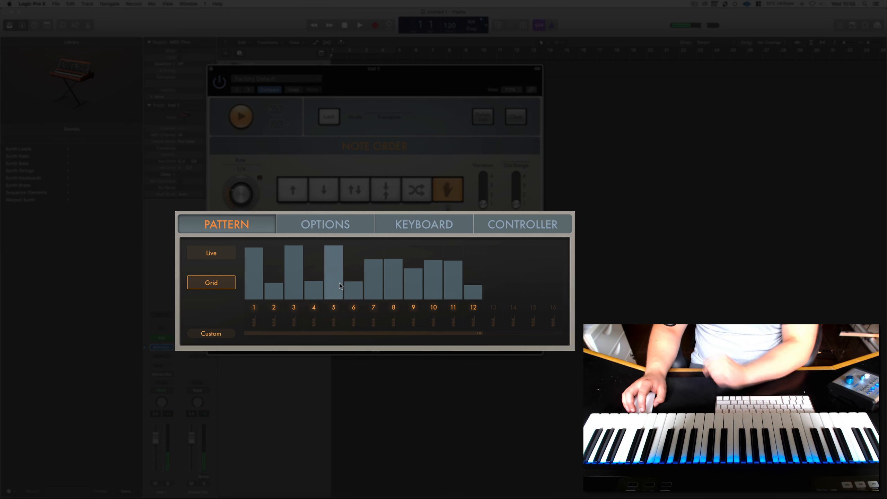
{"action": "mouse_move", "coordinate": [255, 285]}
{"action": "left_mouse_down"}
{"action": "mouse_move", "coordinate": [337, 257]}
{"action": "mouse_move", "coordinate": [378, 265]}
{"action": "mouse_move", "coordinate": [366, 267]}
{"action": "left_mouse_up"}
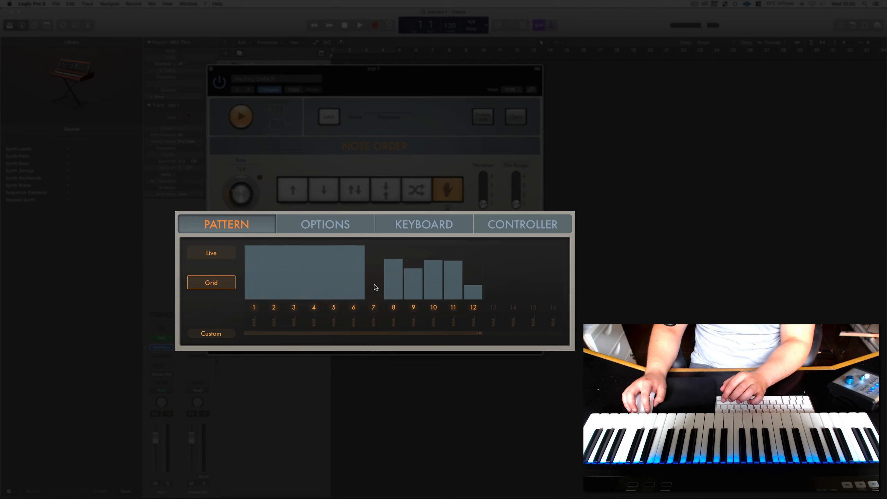
- Lower the velocity of the tied note across steps 1 to 6 to under half of the grid height
{"action": "scroll", "coordinate": [376, 278], "scroll_direction": "down", "scroll_amount": 2}
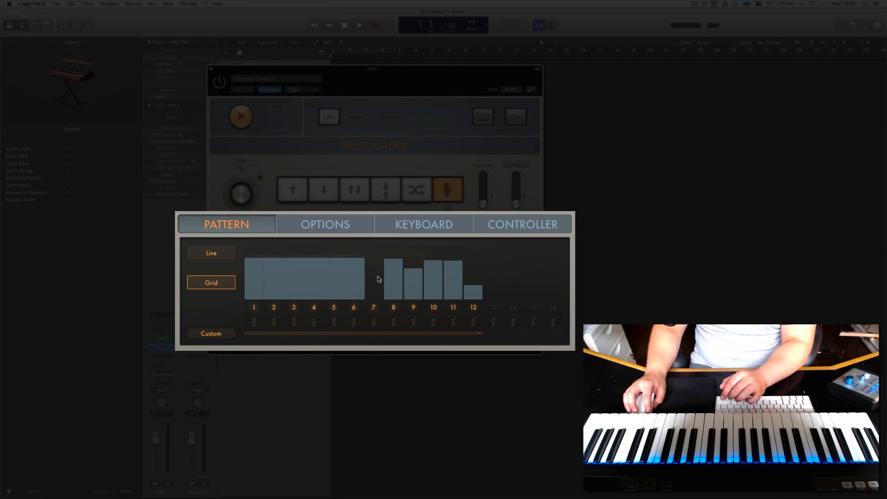
{"action": "scroll", "coordinate": [377, 281], "scroll_direction": "down", "scroll_amount": 3}
{"action": "scroll", "coordinate": [375, 312], "scroll_direction": "down", "scroll_amount": 6}
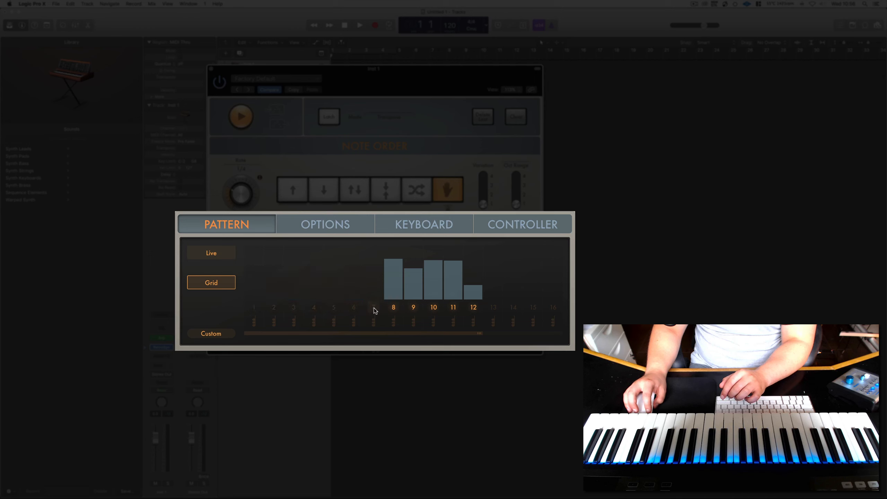
{"action": "scroll", "coordinate": [376, 308], "scroll_direction": "up", "scroll_amount": 6}
{"action": "scroll", "coordinate": [376, 273], "scroll_direction": "down", "scroll_amount": 3}
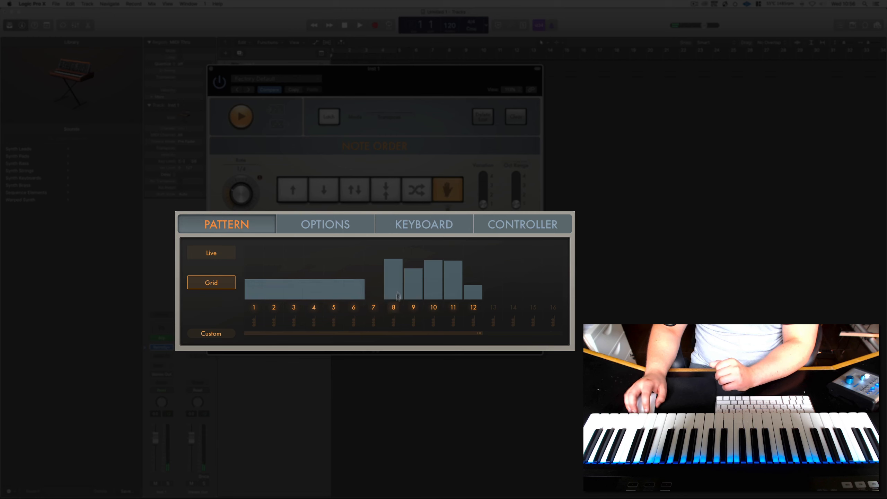
- Deactivate steps 2 to 7 of the pattern, tie steps 1 and 2 together, and activate step 4
{"action": "left_click_drag", "start_coordinate": [361, 288], "coordinate": [254, 297]}
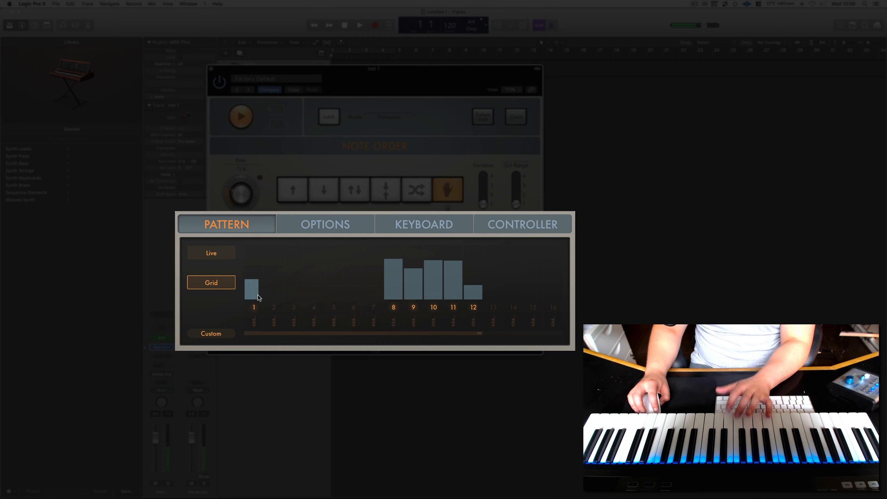
{"action": "left_click_drag", "start_coordinate": [260, 296], "coordinate": [322, 283]}
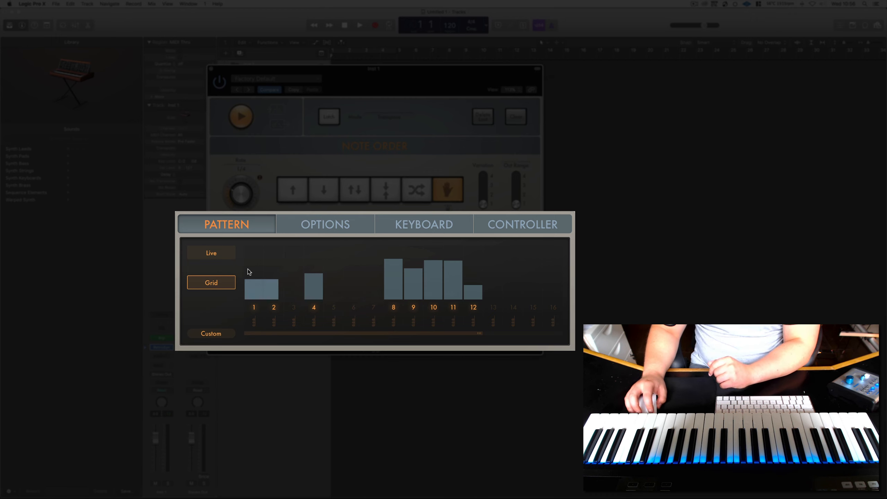
- Examine the list of preset grid patterns without choosing one
{"action": "left_click", "coordinate": [220, 336]}
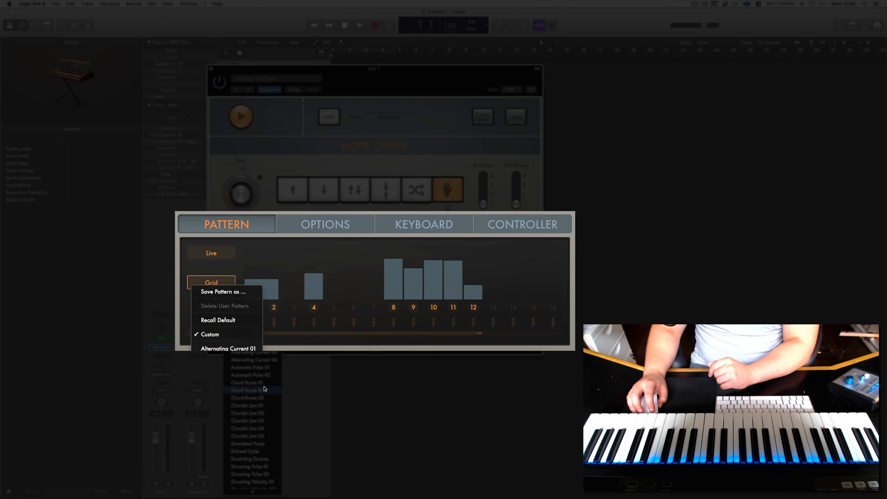
{"action": "left_click", "coordinate": [311, 343]}
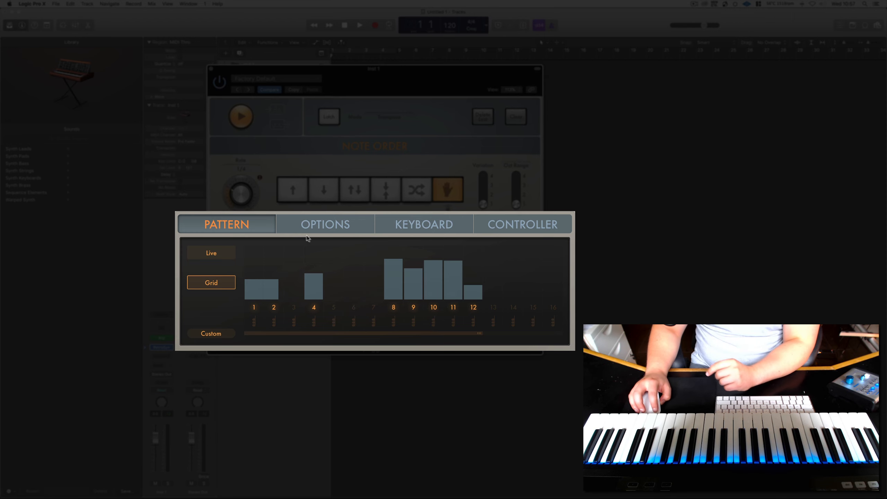
- Lower the arpeggiator's Note Length option to 18 %, switch the pattern to Live mode, and reduce Note Length further to 10 %
{"action": "left_click", "coordinate": [332, 230]}
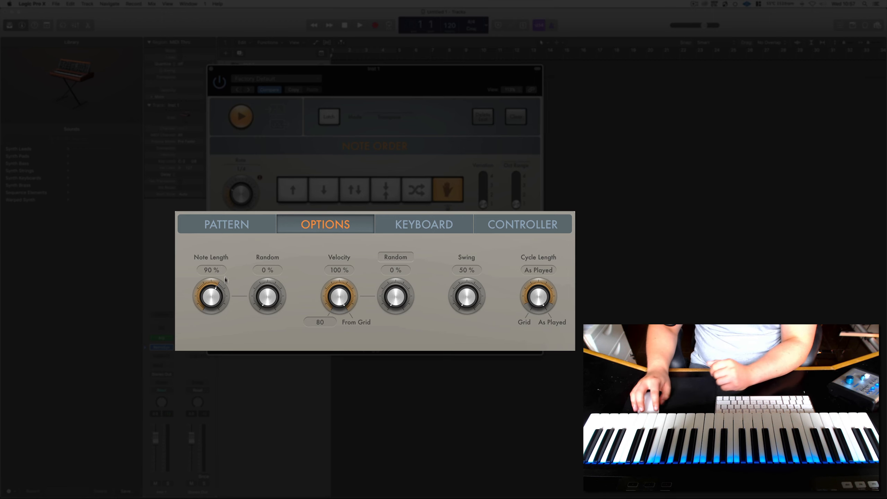
{"action": "left_click_drag", "start_coordinate": [209, 311], "coordinate": [212, 341]}
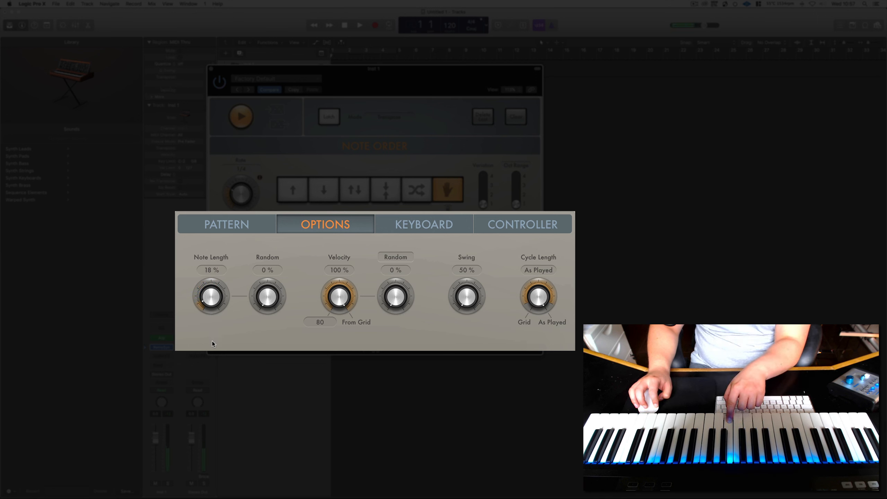
{"action": "left_click", "coordinate": [235, 225]}
{"action": "left_click", "coordinate": [325, 224]}
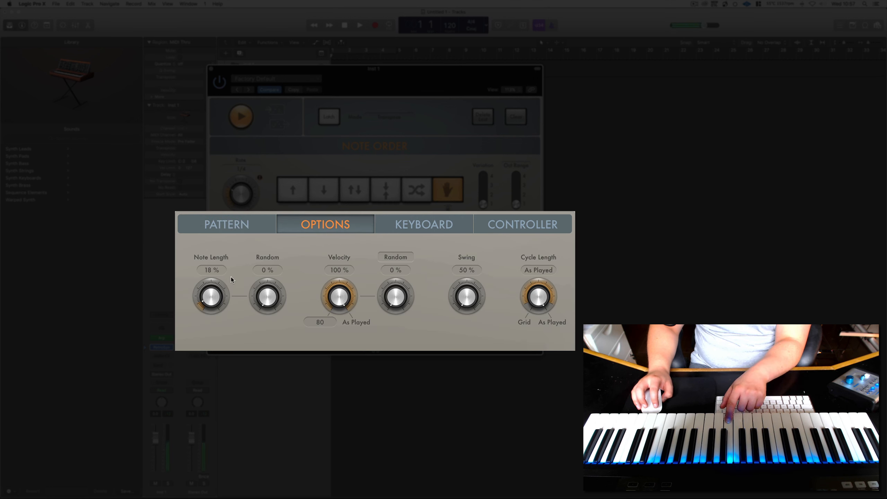
{"action": "mouse_move", "coordinate": [213, 295]}
{"action": "left_mouse_down"}
{"action": "mouse_move", "coordinate": [211, 309]}
{"action": "mouse_move", "coordinate": [212, 248]}
{"action": "mouse_move", "coordinate": [211, 306]}
{"action": "mouse_move", "coordinate": [202, 304]}
{"action": "left_mouse_up"}
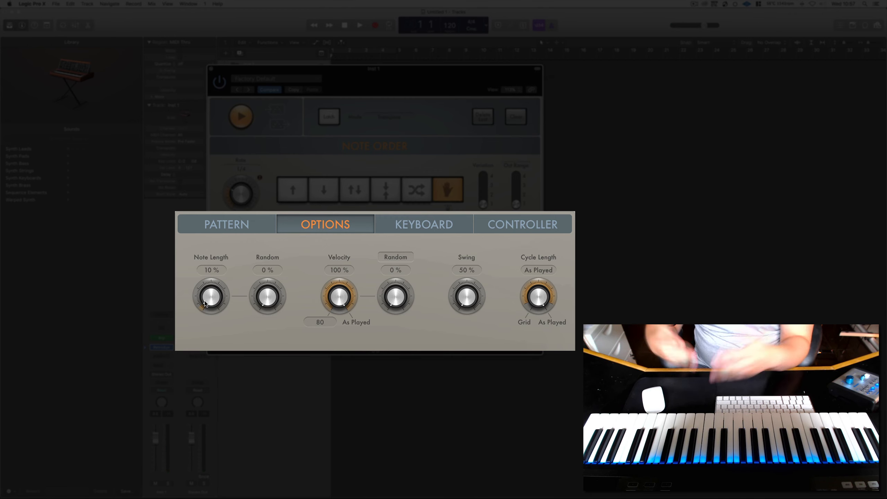
- Raise the Note Length to 150 % and its Random amount through 73 % to 100 %
{"action": "left_click_drag", "start_coordinate": [208, 303], "coordinate": [264, 260]}
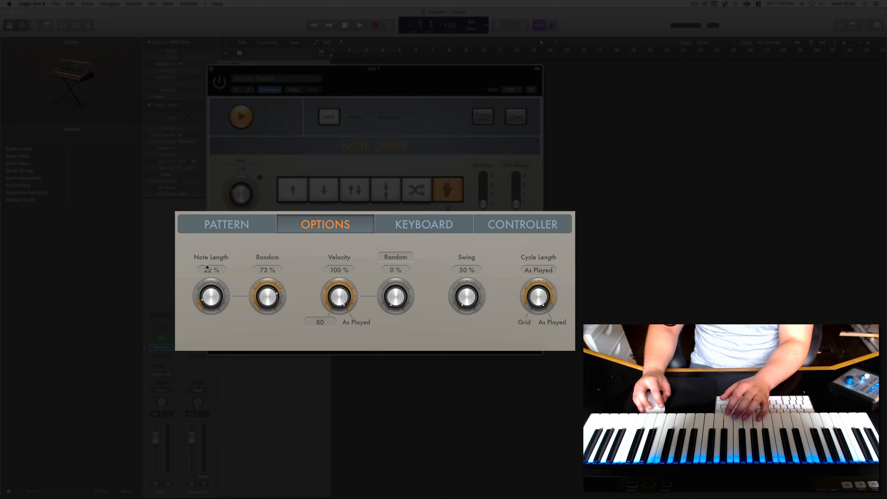
{"action": "left_click_drag", "start_coordinate": [207, 302], "coordinate": [215, 282]}
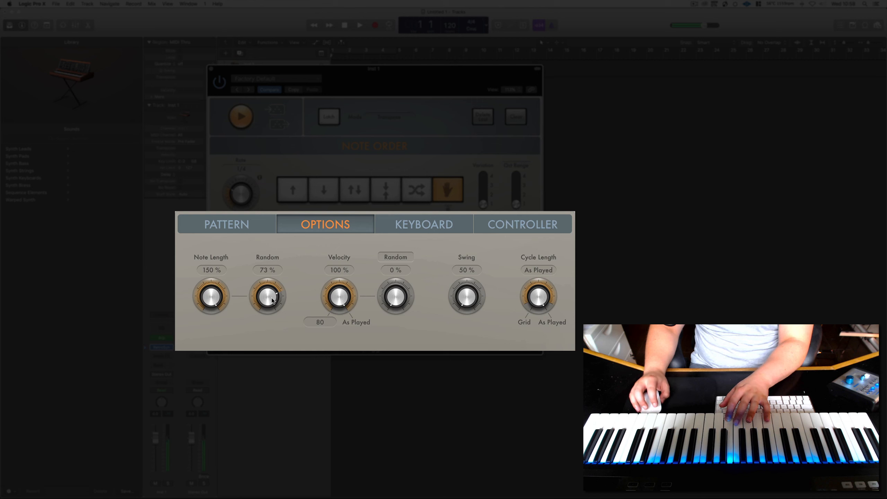
{"action": "left_click_drag", "start_coordinate": [269, 301], "coordinate": [268, 283]}
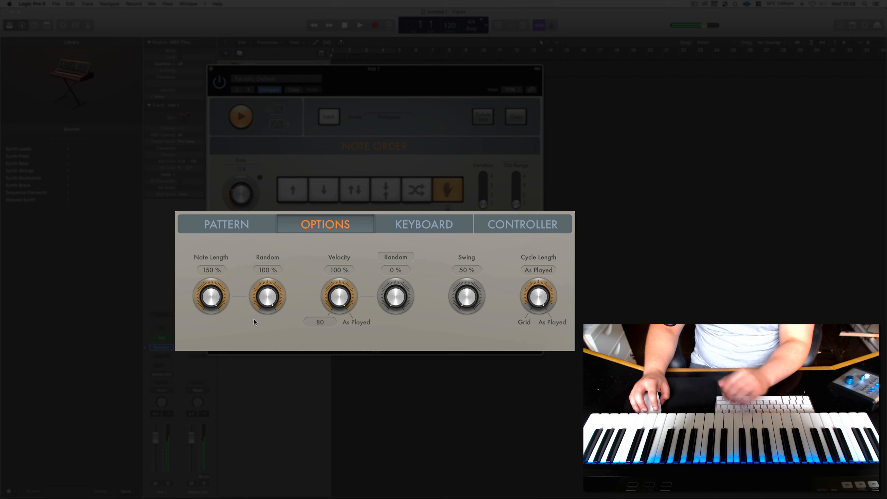
- Lower the note length's Random amount to 9 %, and try Note Length at 76 % with Random at 97 %
{"action": "left_click_drag", "start_coordinate": [270, 301], "coordinate": [292, 365]}
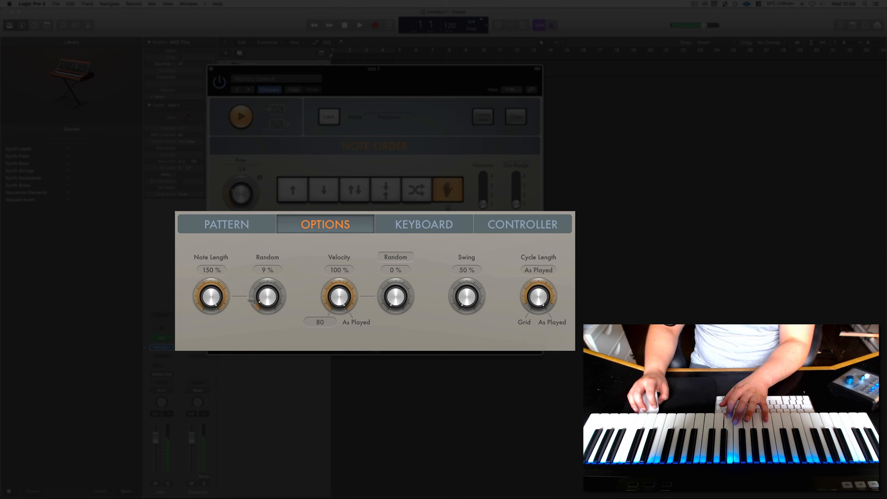
{"action": "left_click_drag", "start_coordinate": [211, 297], "coordinate": [208, 339]}
{"action": "left_click_drag", "start_coordinate": [268, 300], "coordinate": [270, 234]}
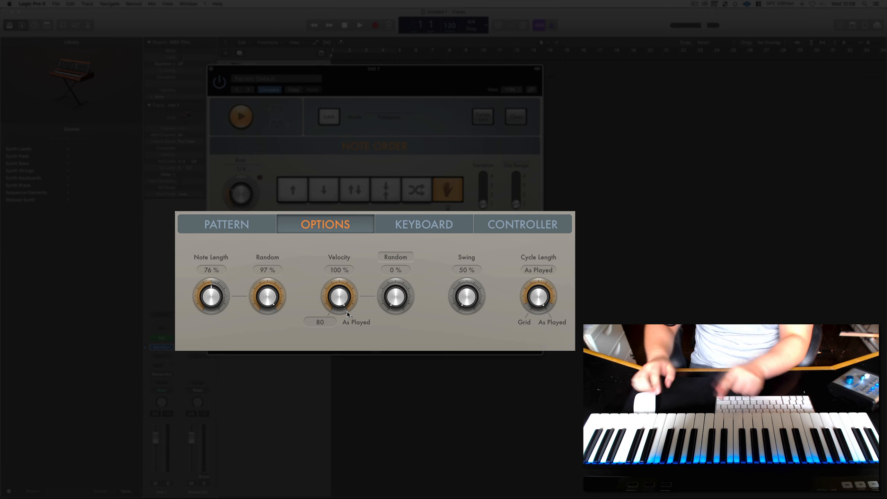
- Lower the arpeggiator's Velocity to 23 %, 18 % and finally Fix, and set the fixed velocity value to 50
{"action": "left_click_drag", "start_coordinate": [342, 296], "coordinate": [343, 336]}
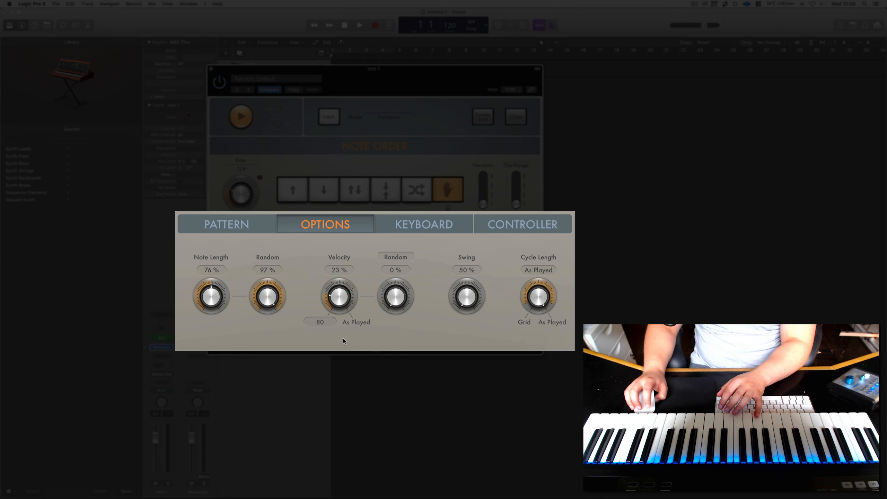
{"action": "left_click_drag", "start_coordinate": [340, 298], "coordinate": [343, 302]}
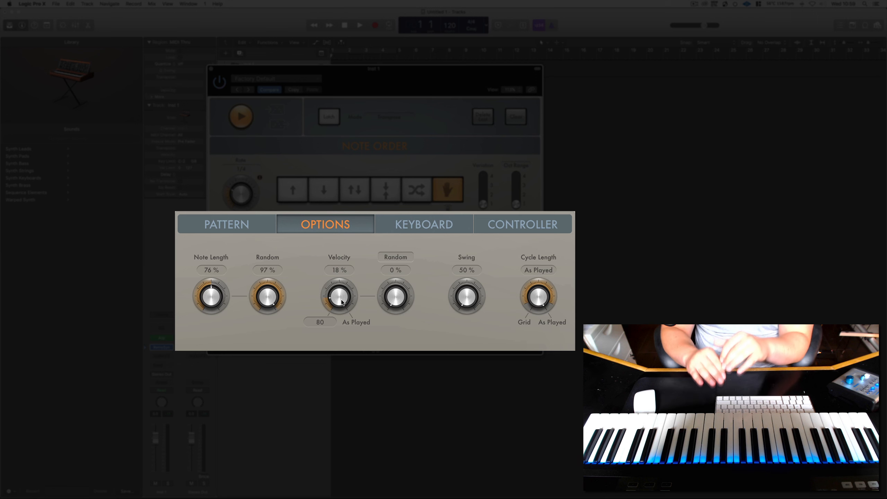
{"action": "left_click_drag", "start_coordinate": [340, 299], "coordinate": [334, 329]}
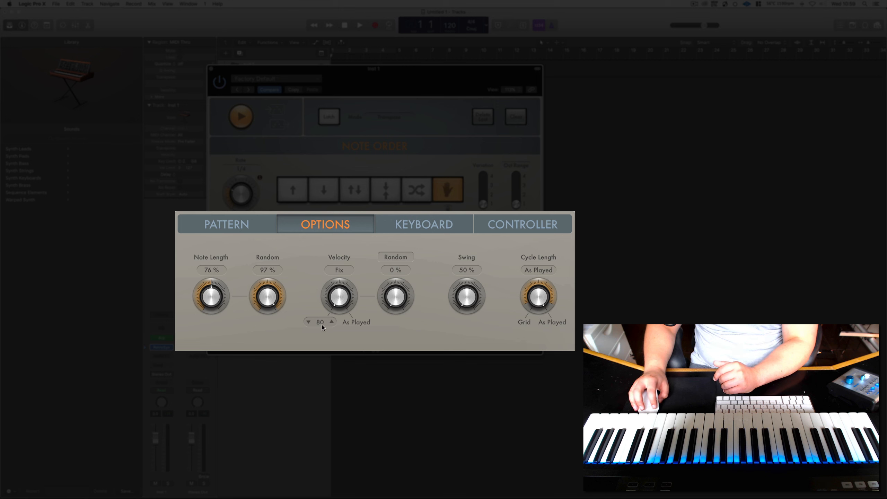
{"action": "left_click_drag", "start_coordinate": [322, 323], "coordinate": [322, 327]}
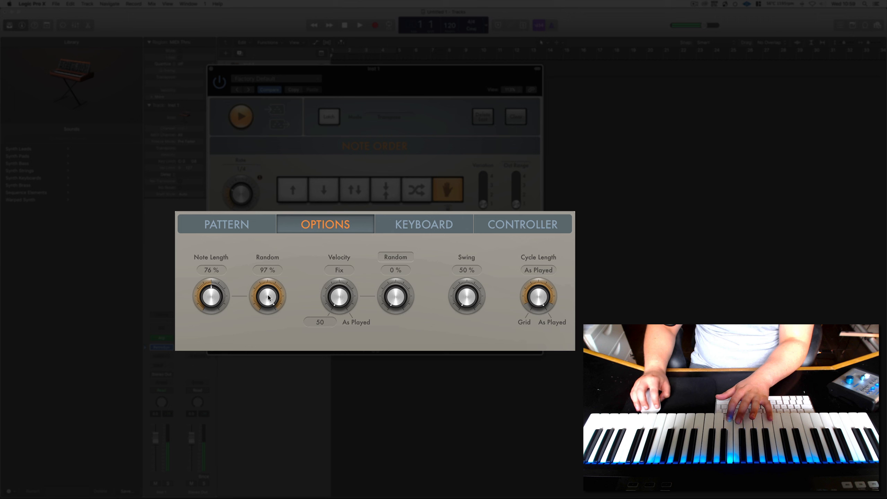
- Set the note length's Random amount to 3 % and Note Length to 71 %, and restore Velocity to 100 %
{"action": "left_click_drag", "start_coordinate": [268, 297], "coordinate": [268, 325]}
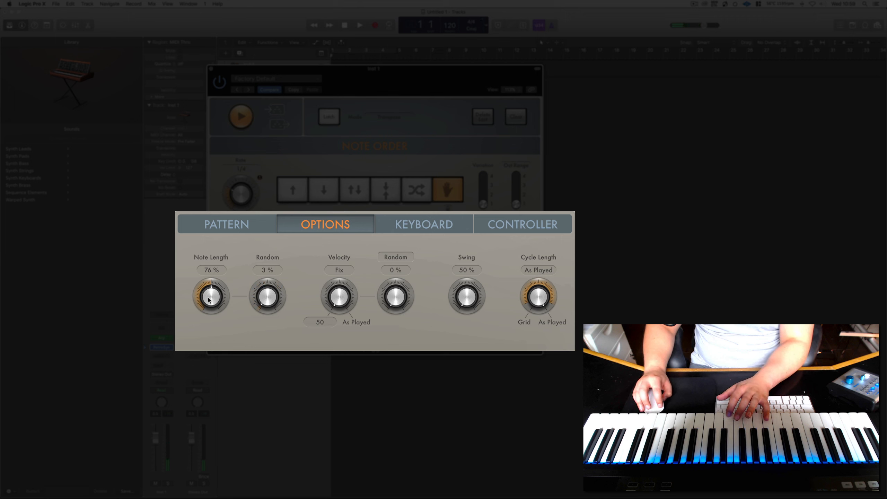
{"action": "left_click_drag", "start_coordinate": [211, 300], "coordinate": [218, 353]}
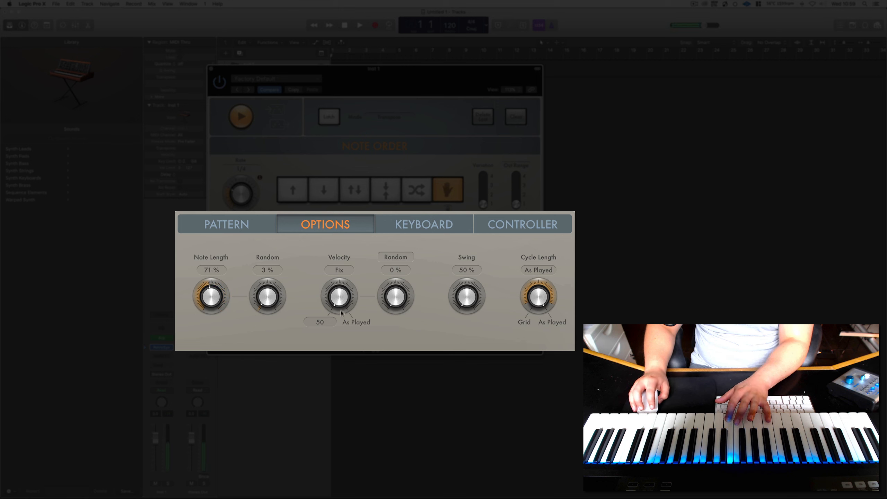
{"action": "left_click_drag", "start_coordinate": [341, 312], "coordinate": [341, 293]}
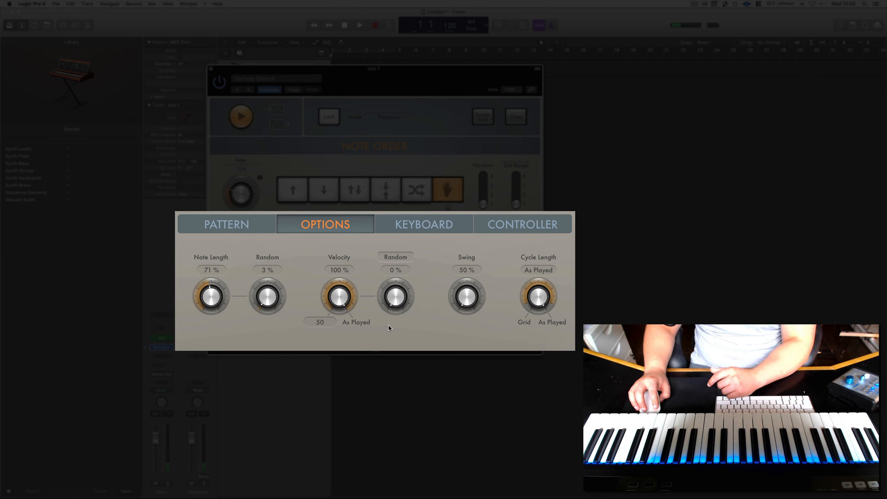
{"action": "mouse_move", "coordinate": [356, 285]}
{"action": "left_mouse_down"}
{"action": "mouse_move", "coordinate": [337, 330]}
{"action": "mouse_move", "coordinate": [341, 317]}
{"action": "mouse_move", "coordinate": [352, 382]}
{"action": "mouse_move", "coordinate": [356, 300]}
{"action": "left_mouse_up"}
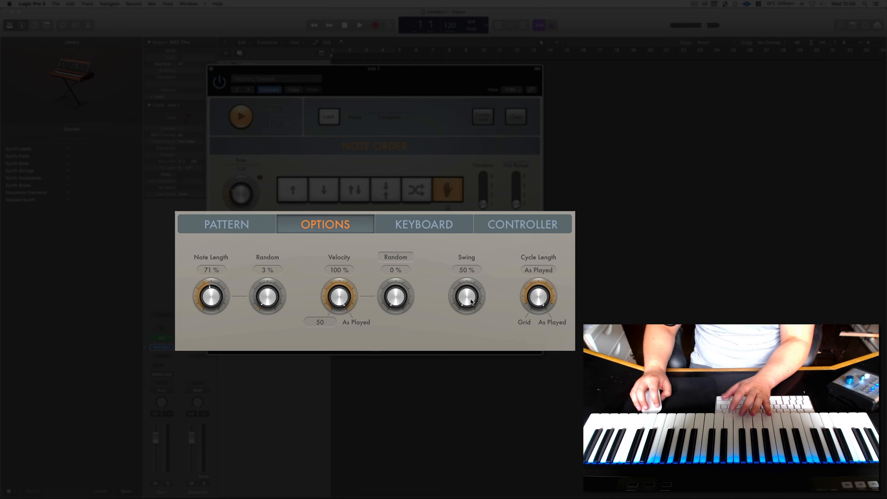
- Try raising the arpeggiator's Swing amount and reset it to 50 %
{"action": "mouse_move", "coordinate": [472, 301]}
{"action": "left_mouse_down"}
{"action": "mouse_move", "coordinate": [470, 262]}
{"action": "mouse_move", "coordinate": [467, 293]}
{"action": "left_mouse_up"}
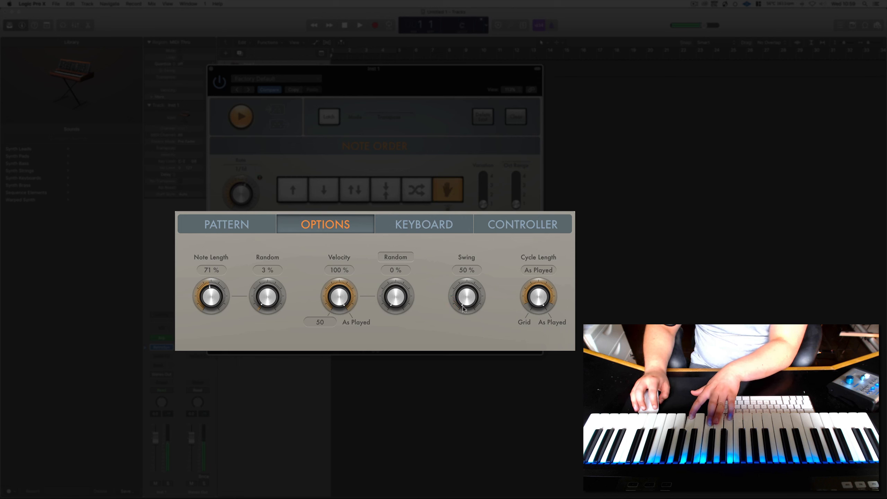
{"action": "left_click_drag", "start_coordinate": [465, 307], "coordinate": [463, 280]}
{"action": "left_click", "coordinate": [464, 276], "text": "alt"}
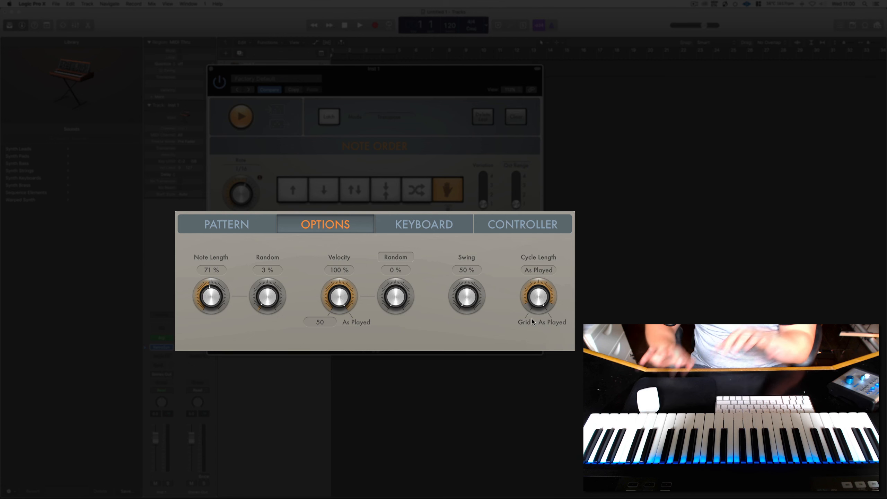
- Switch the pattern to Grid mode and back to Live, and return to the Cycle Length option
{"action": "left_click", "coordinate": [237, 232]}
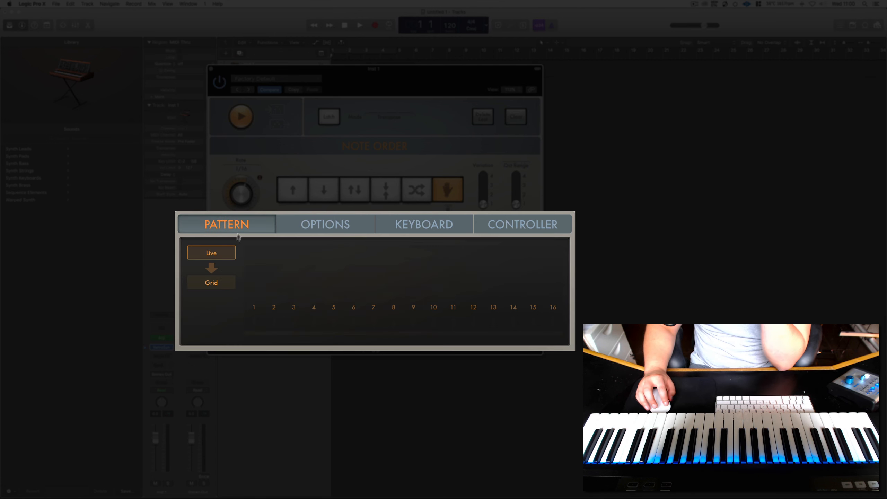
{"action": "left_click", "coordinate": [211, 268]}
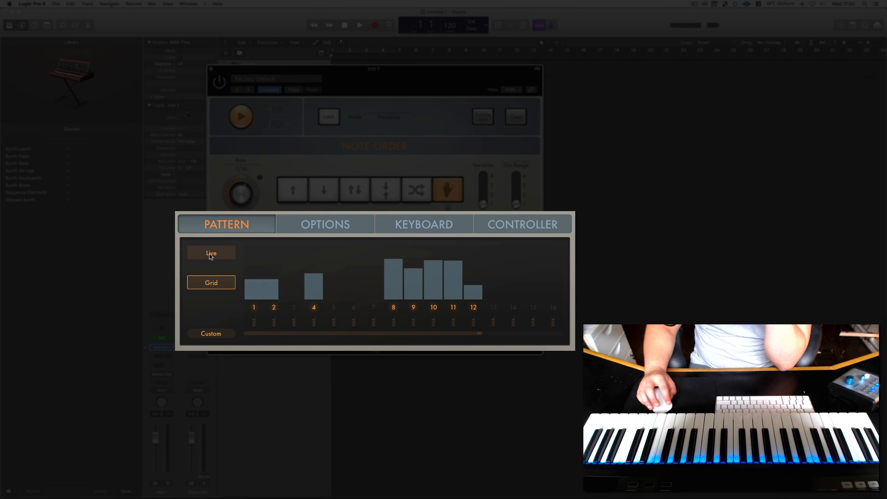
{"action": "left_click", "coordinate": [210, 254]}
{"action": "left_click", "coordinate": [316, 227]}
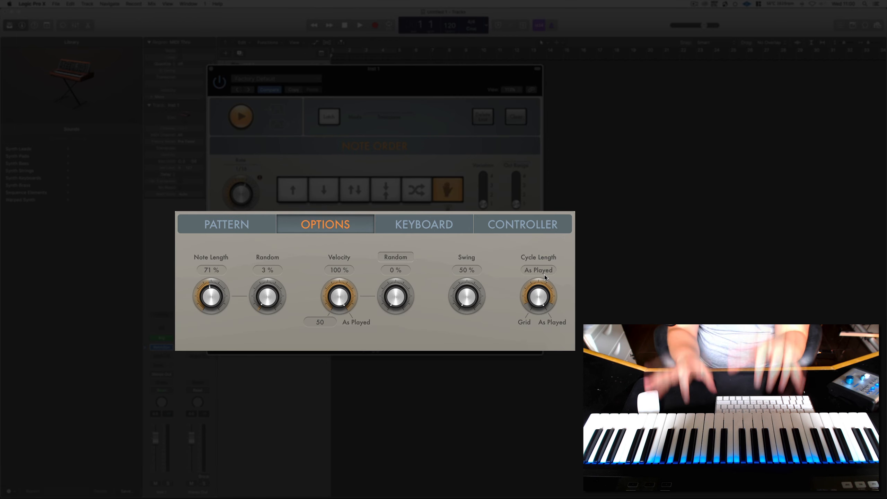
- Examine the available Key, Scale and Input Snap choices in the arpeggiator's keyboard settings without changing them
{"action": "left_click", "coordinate": [439, 229]}
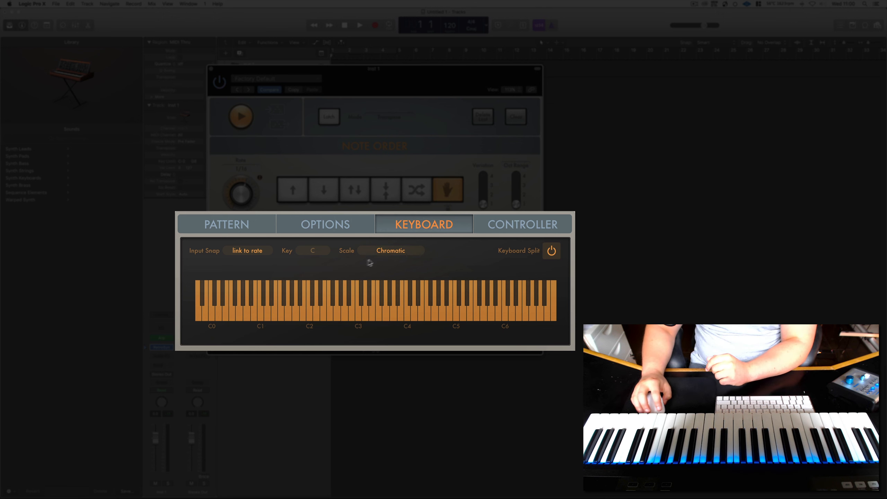
{"action": "left_click", "coordinate": [314, 251]}
{"action": "left_click", "coordinate": [346, 263]}
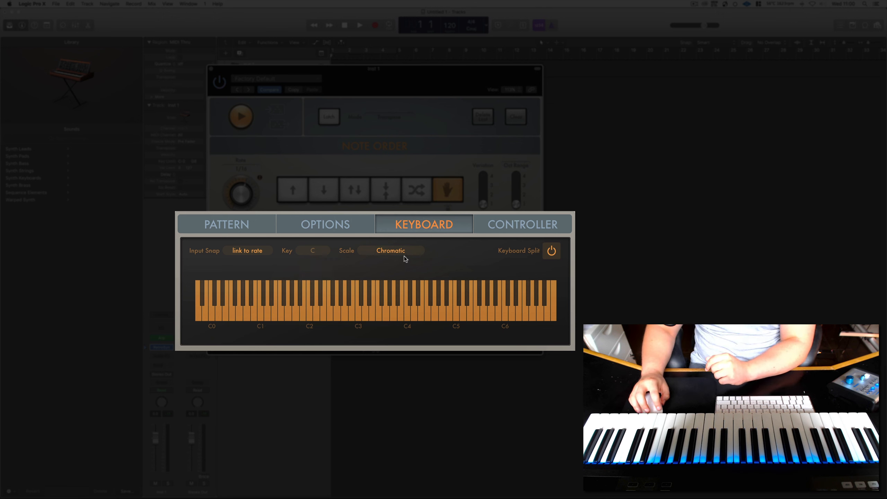
{"action": "left_click", "coordinate": [388, 251]}
{"action": "left_click", "coordinate": [481, 259]}
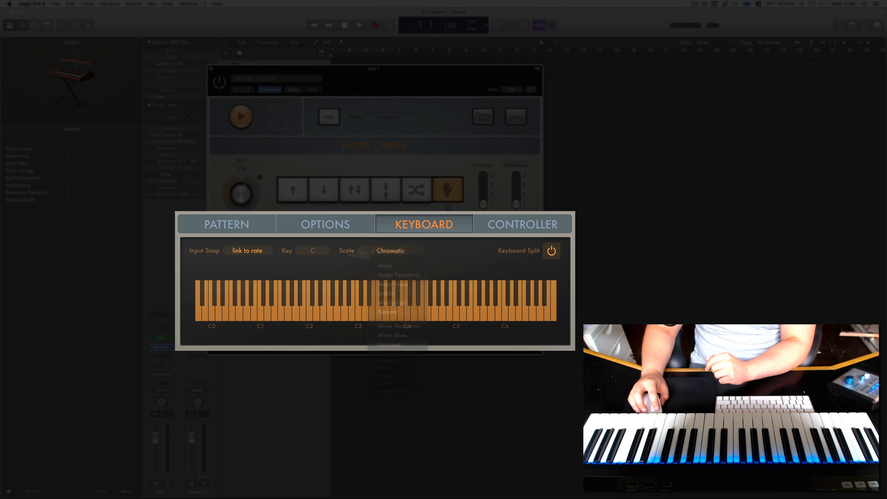
{"action": "left_click", "coordinate": [249, 254]}
{"action": "left_click", "coordinate": [243, 268]}
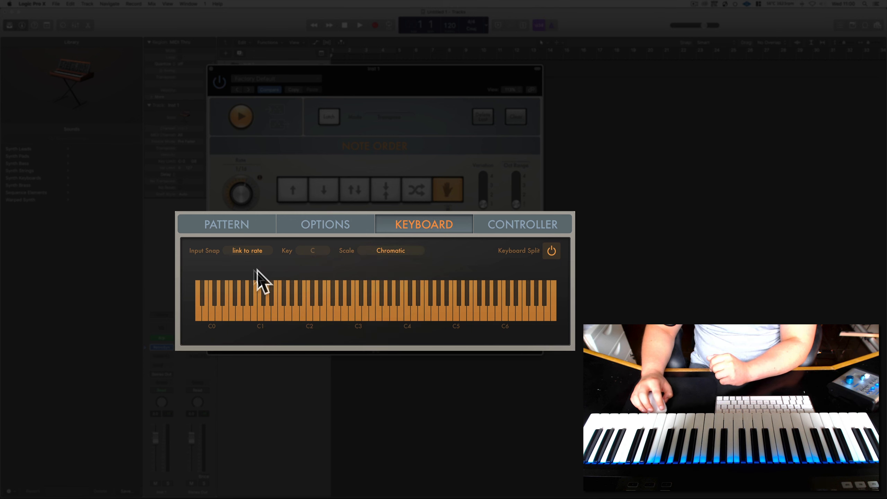
- Try the Keyboard Split on and off, leaving it switched off
{"action": "left_click", "coordinate": [552, 252]}
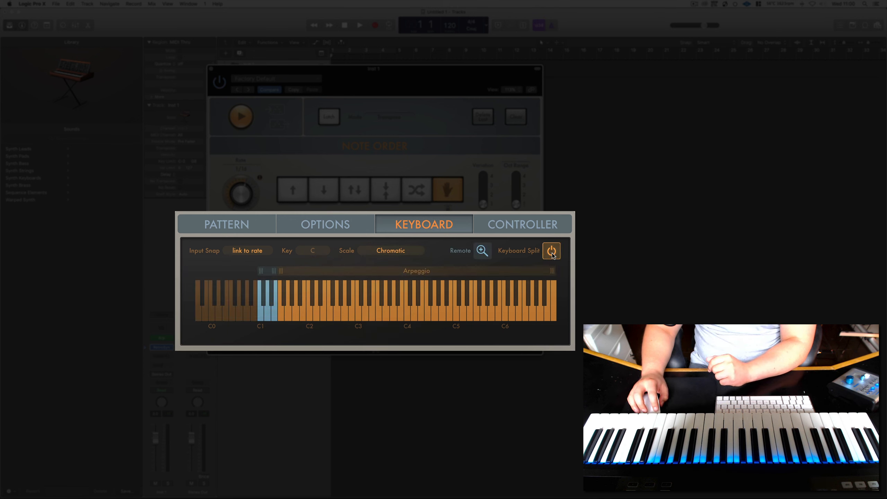
{"action": "left_click", "coordinate": [552, 252]}
{"action": "left_click", "coordinate": [552, 252]}
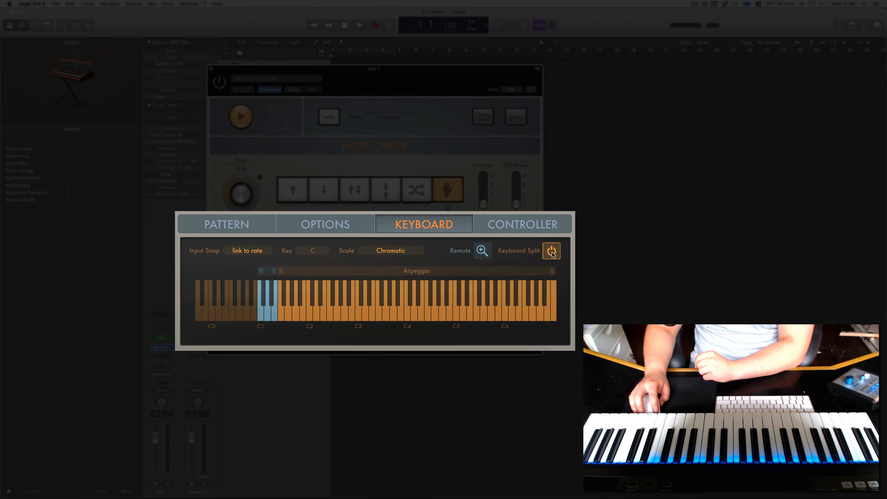
{"action": "left_click", "coordinate": [551, 252]}
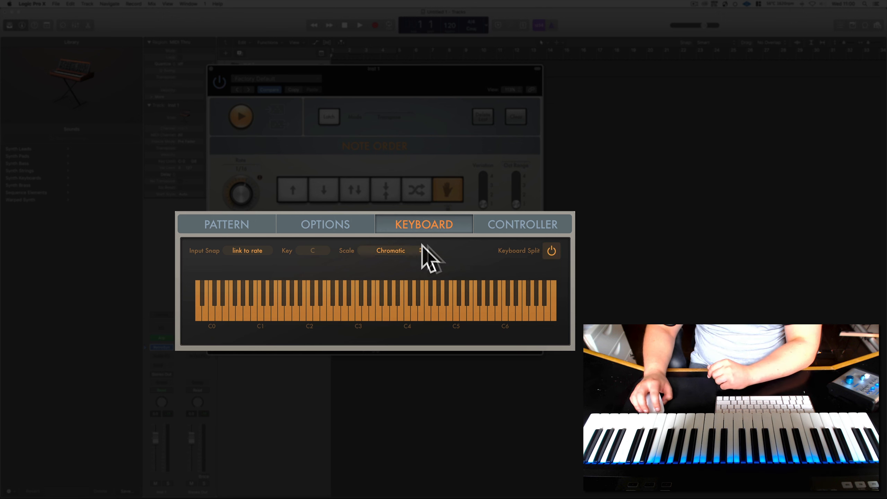
- Examine the MIDI controller assignments and the controller choices for the Latch destination
{"action": "left_click", "coordinate": [520, 230]}
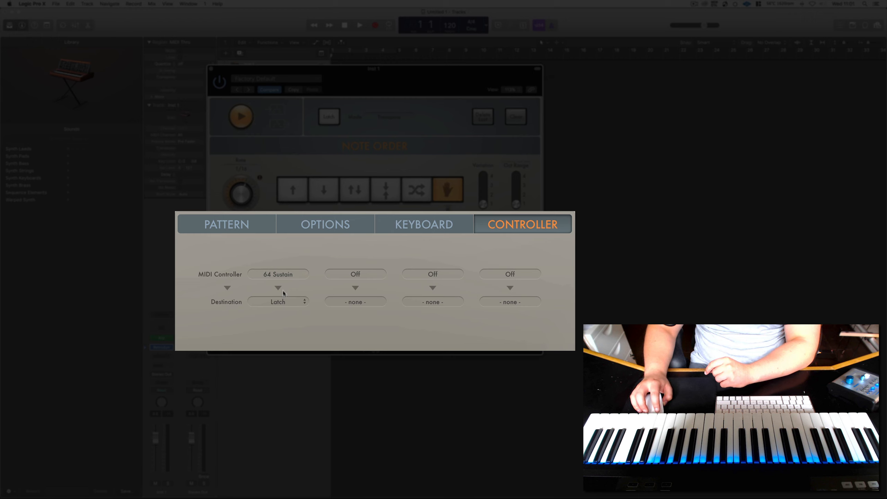
{"action": "left_click", "coordinate": [281, 274]}
{"action": "left_click", "coordinate": [233, 268]}
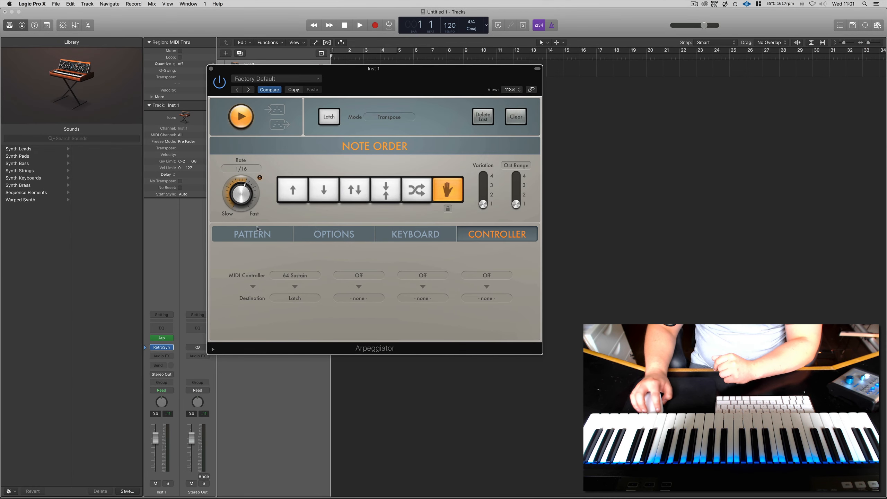
- Show the Live pattern display and move the Arpeggiator window lower so it uncovers the track header
{"action": "left_click", "coordinate": [254, 239]}
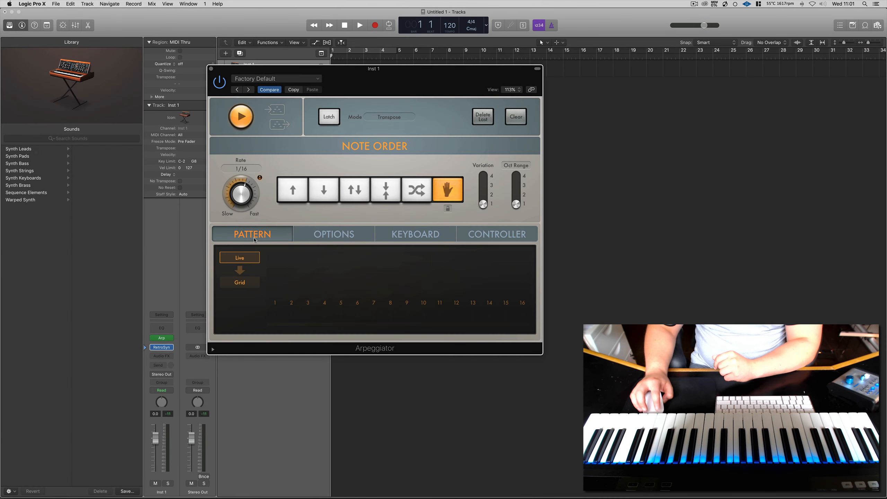
{"action": "left_click_drag", "start_coordinate": [376, 84], "coordinate": [344, 151]}
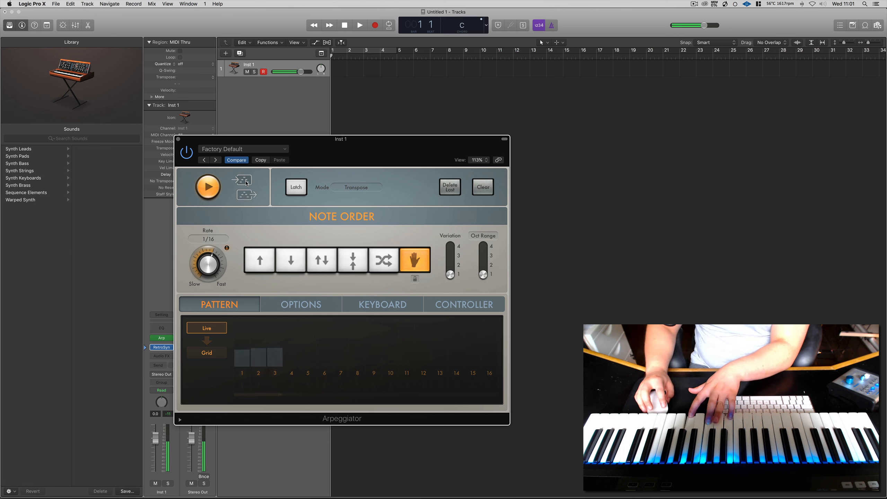
- Try placing the arpeggiator's live input notes as a MIDI region at bar 2 of the Inst 1 track and delete that region
{"action": "left_click_drag", "start_coordinate": [246, 183], "coordinate": [354, 69]}
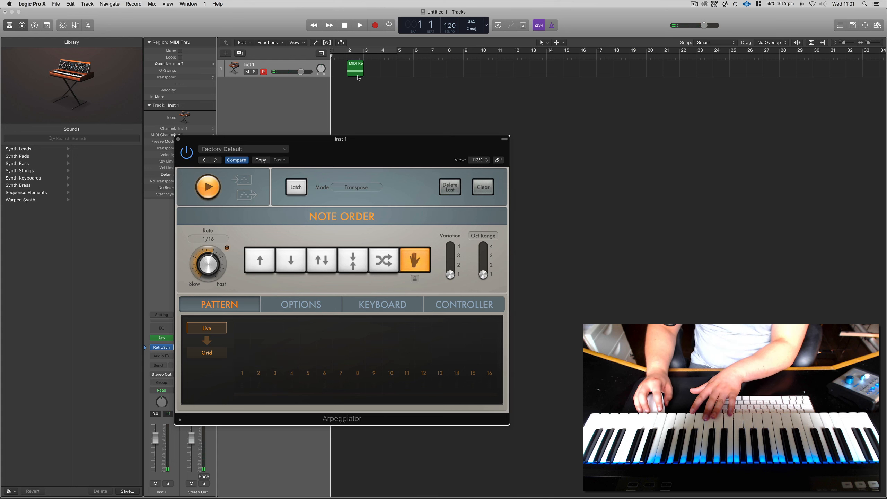
{"action": "left_click", "coordinate": [357, 75]}
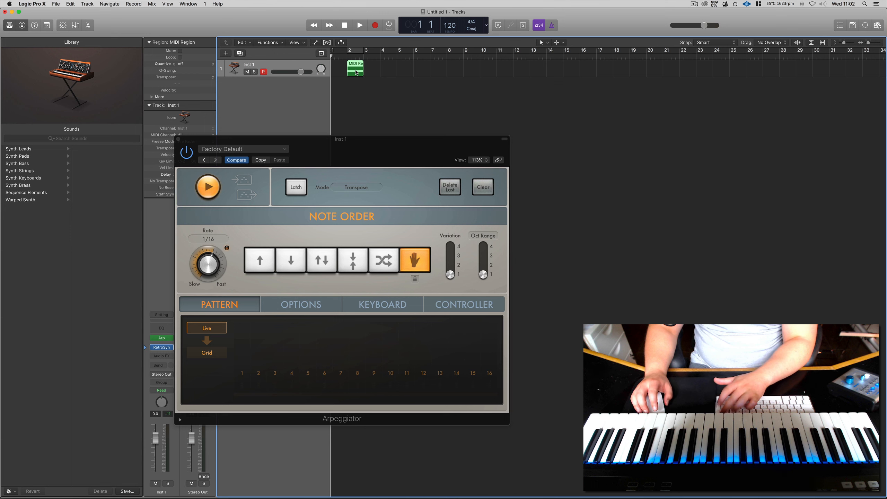
{"action": "key", "text": "BackSpace"}
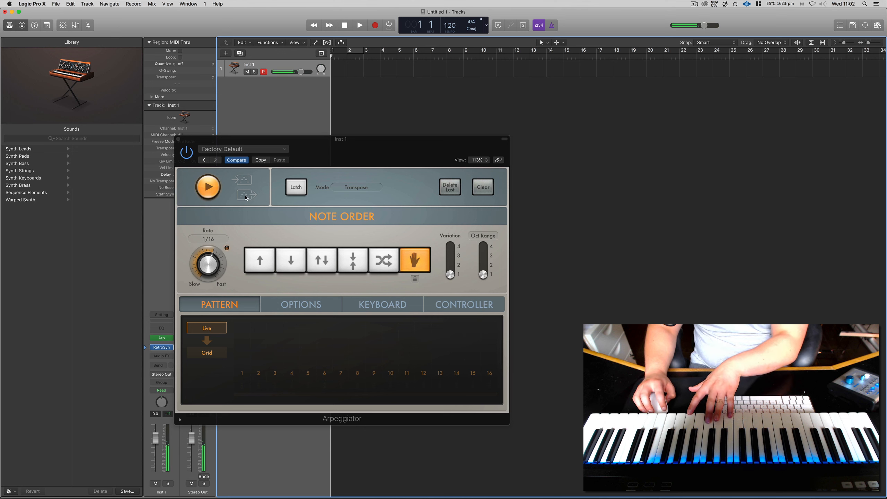
- Place the arpeggiator's output as a MIDI region at bar 2 of Inst 1 and open it in the Piano Roll, uncovering its notes
{"action": "left_click_drag", "start_coordinate": [249, 197], "coordinate": [349, 74]}
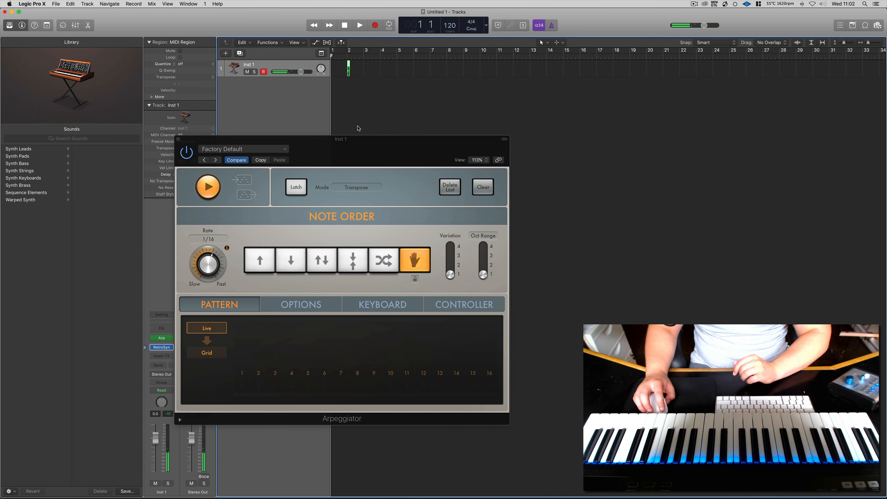
{"action": "double_click", "coordinate": [350, 69]}
{"action": "left_click_drag", "start_coordinate": [380, 154], "coordinate": [363, 139]}
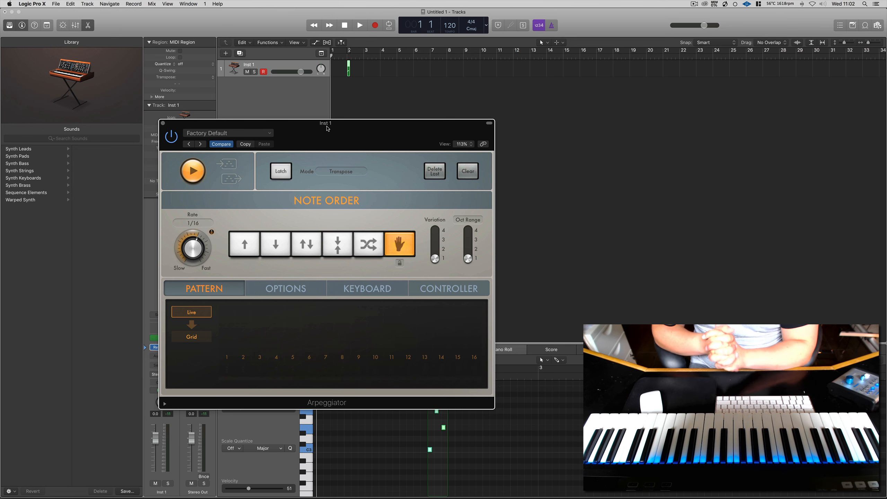
{"action": "left_click_drag", "start_coordinate": [328, 128], "coordinate": [336, 125]}
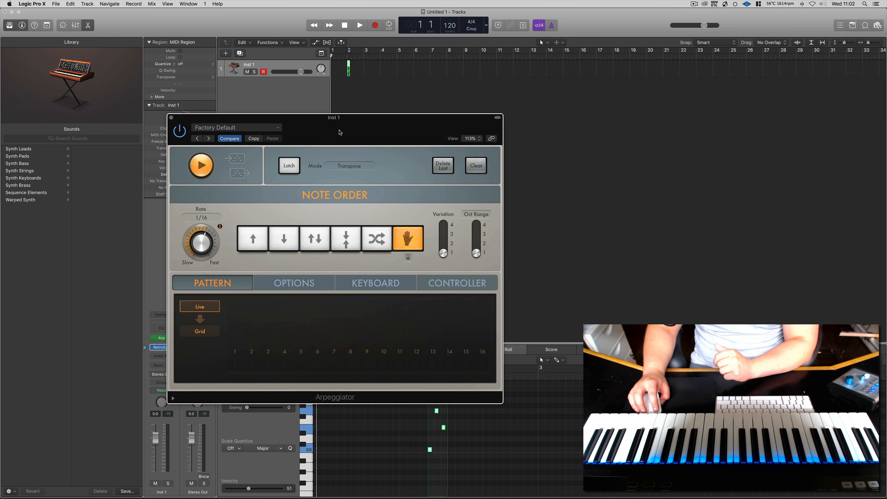
{"action": "left_click_drag", "start_coordinate": [340, 132], "coordinate": [350, 122]}
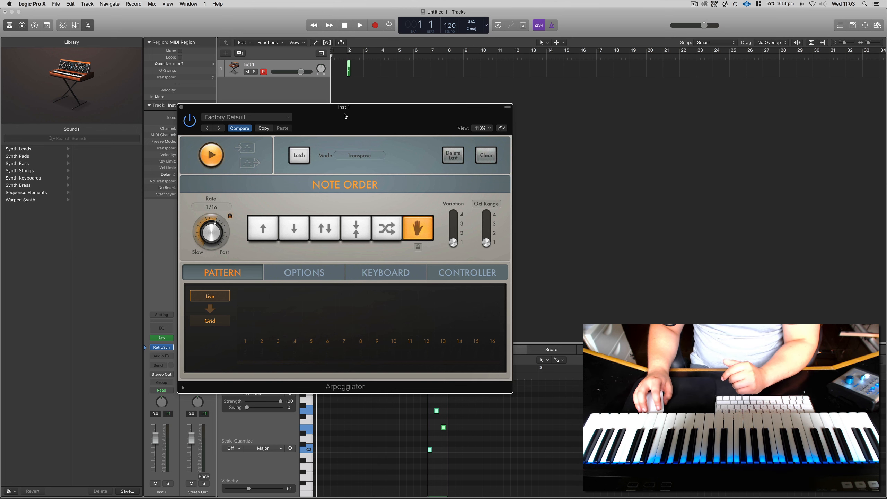
{"action": "left_click_drag", "start_coordinate": [339, 118], "coordinate": [389, 113]}
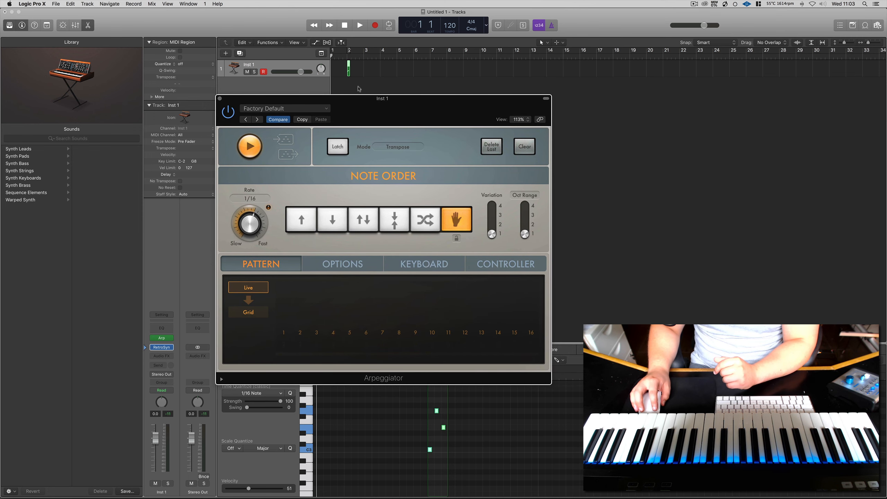
- Delete the MIDI region at bar 2 of the Inst 1 track and move the Arpeggiator window slightly higher
{"action": "left_click", "coordinate": [349, 71]}
{"action": "key", "text": "Delete"}
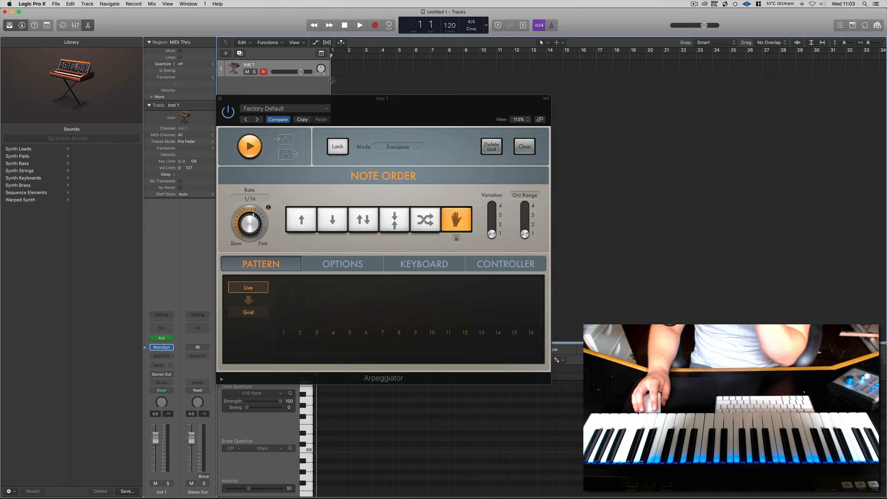
{"action": "left_click_drag", "start_coordinate": [368, 123], "coordinate": [365, 112]}
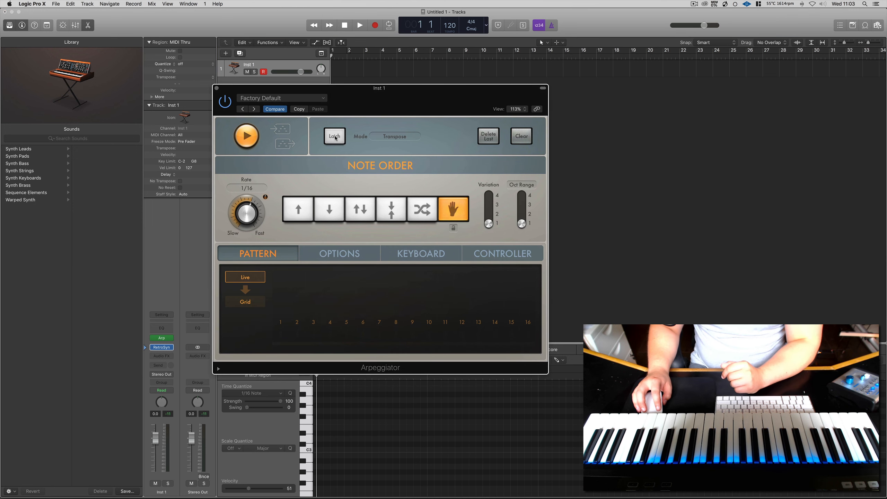
- Try Latch with played notes in Transpose mode, switching it on and off twice and leaving it off
{"action": "left_click", "coordinate": [336, 137]}
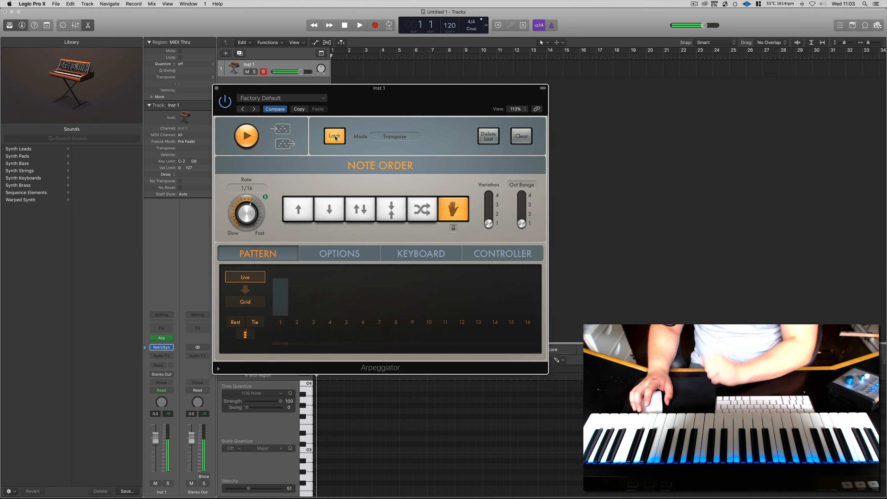
{"action": "left_click", "coordinate": [335, 136]}
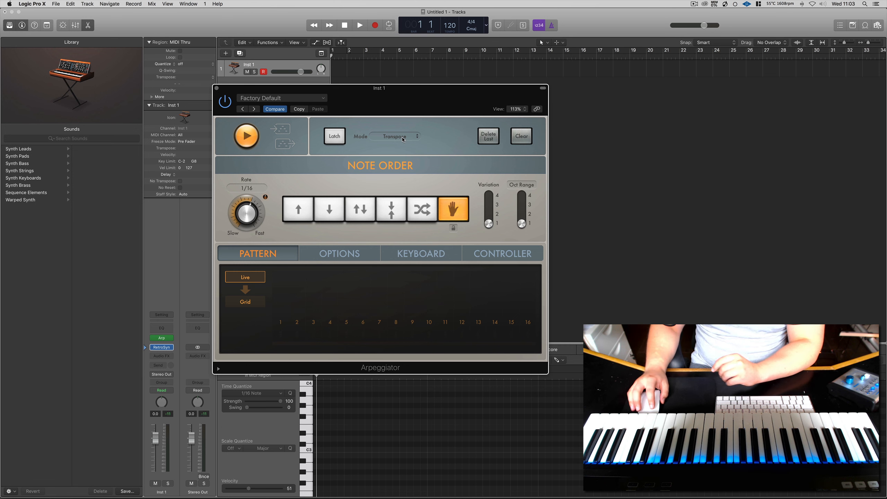
{"action": "left_click", "coordinate": [335, 136]}
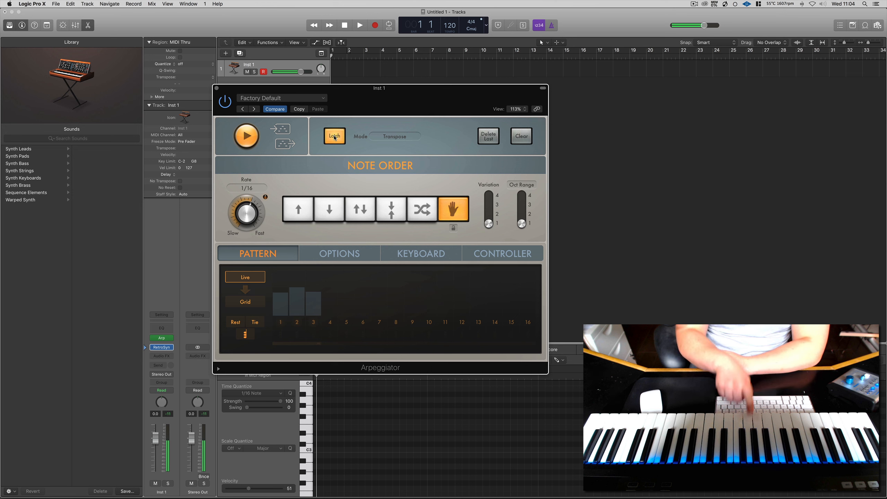
{"action": "left_click", "coordinate": [334, 135]}
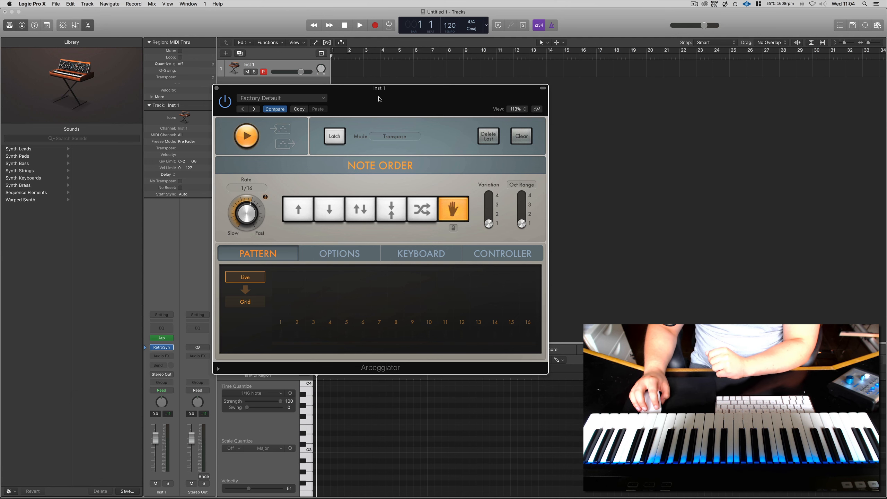
- Set the latch mode to Reset and audition it with Latch switched on and off twice, leaving Latch off
{"action": "left_click_drag", "start_coordinate": [379, 99], "coordinate": [388, 97]}
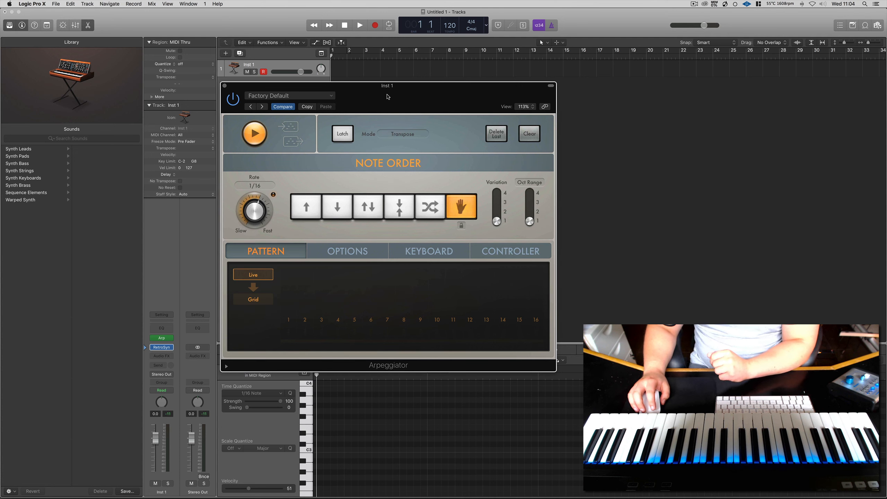
{"action": "left_click", "coordinate": [402, 133]}
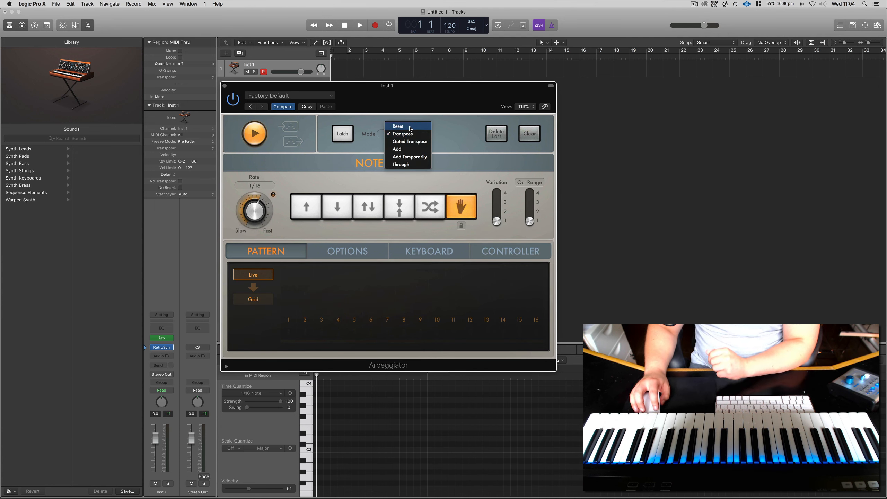
{"action": "left_click", "coordinate": [410, 128]}
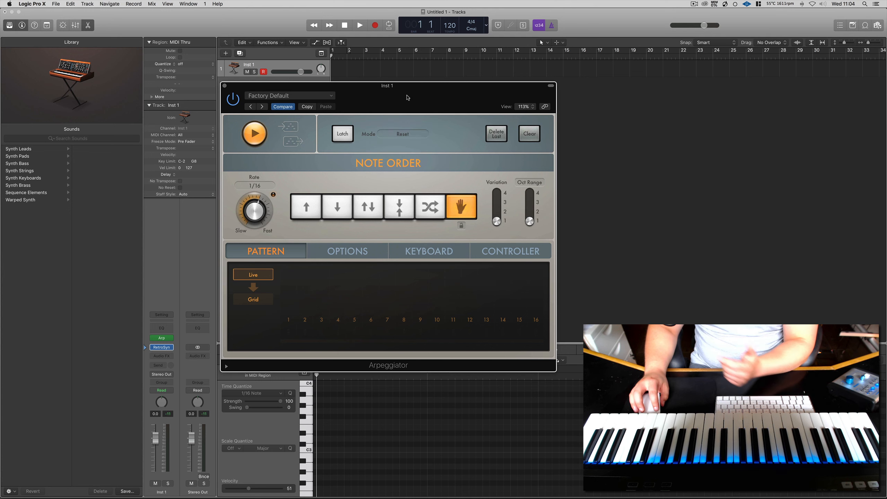
{"action": "left_click_drag", "start_coordinate": [404, 99], "coordinate": [403, 97]}
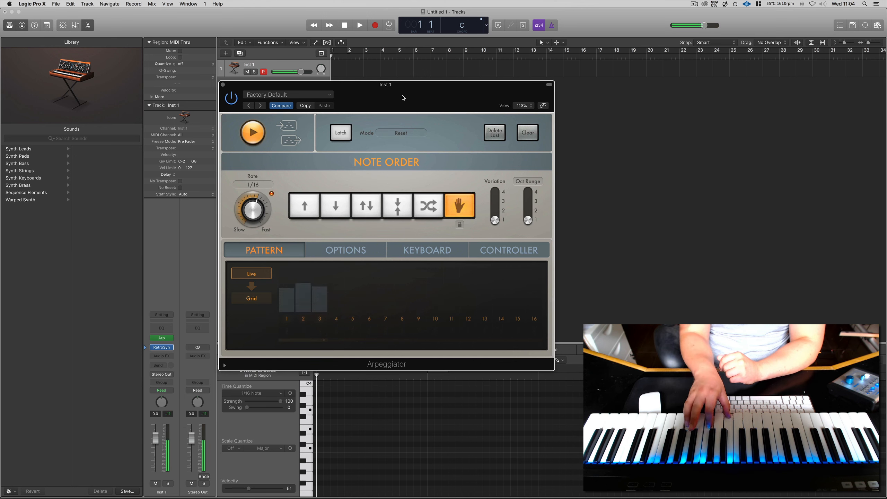
{"action": "left_click", "coordinate": [339, 134]}
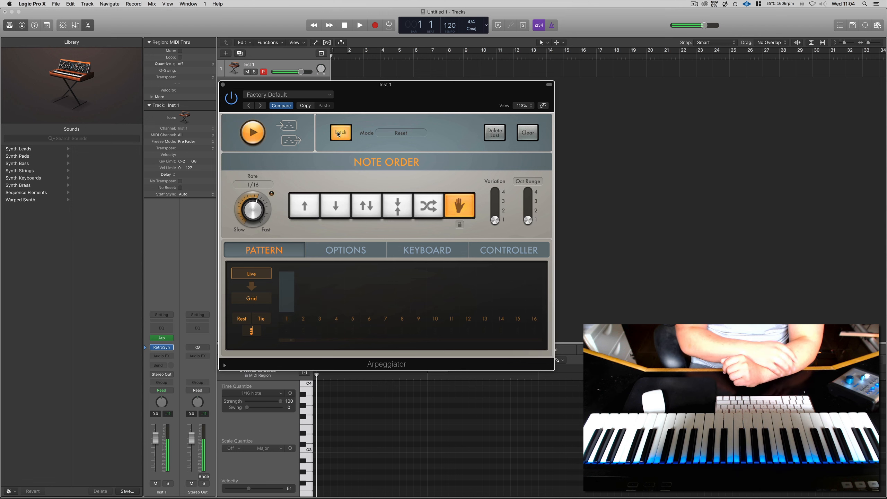
{"action": "left_click", "coordinate": [338, 134]}
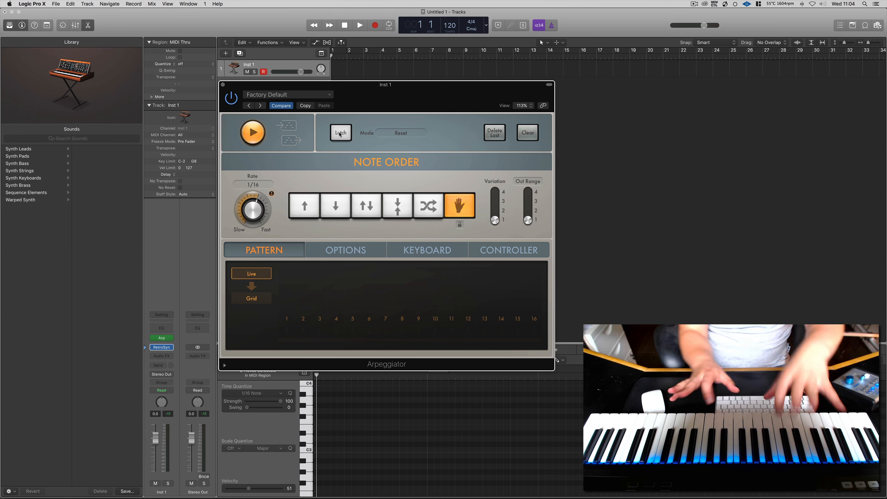
{"action": "left_click", "coordinate": [340, 134]}
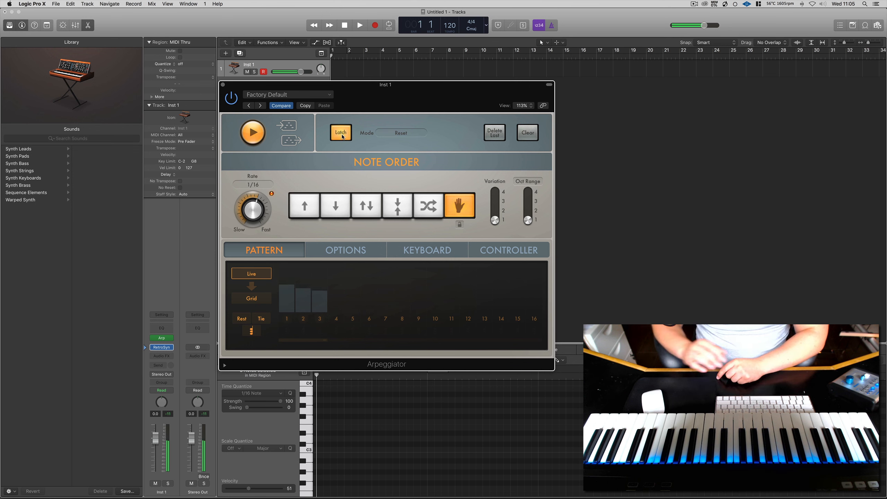
{"action": "left_click", "coordinate": [342, 137]}
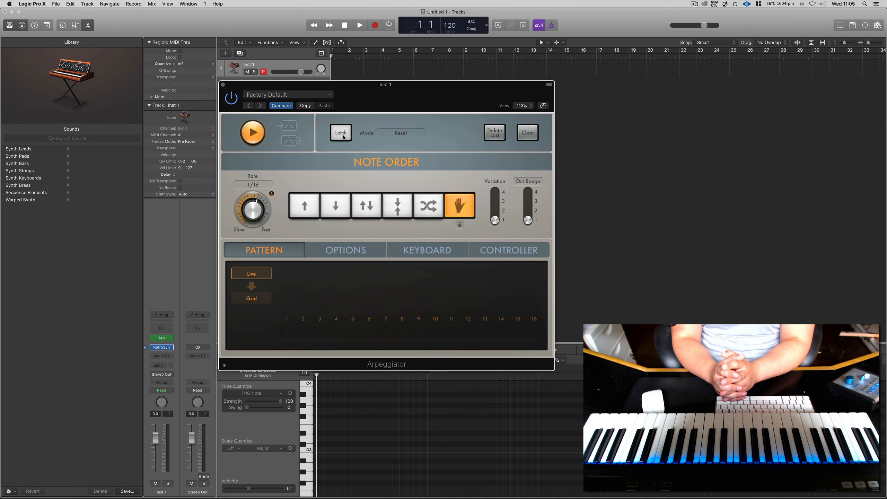
- Set the latch mode to Add and audition adding notes with Latch on, trying Delete Last and leaving Latch off
{"action": "left_click", "coordinate": [404, 136]}
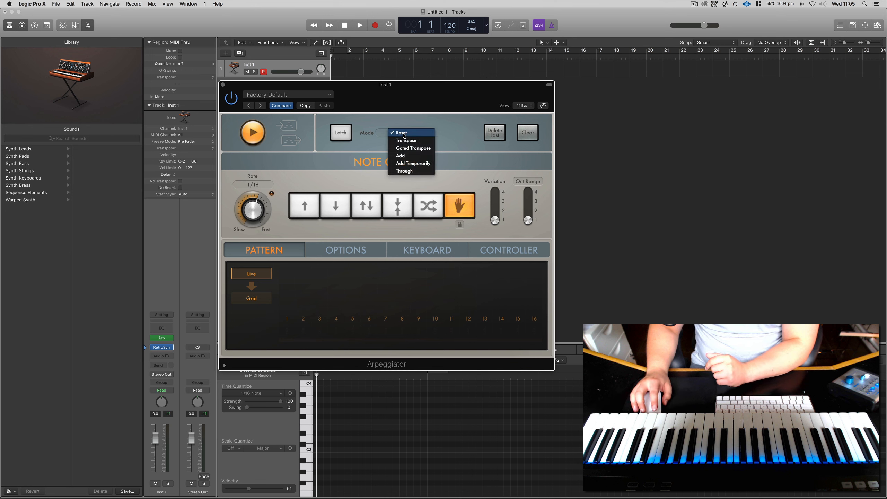
{"action": "left_click", "coordinate": [407, 158]}
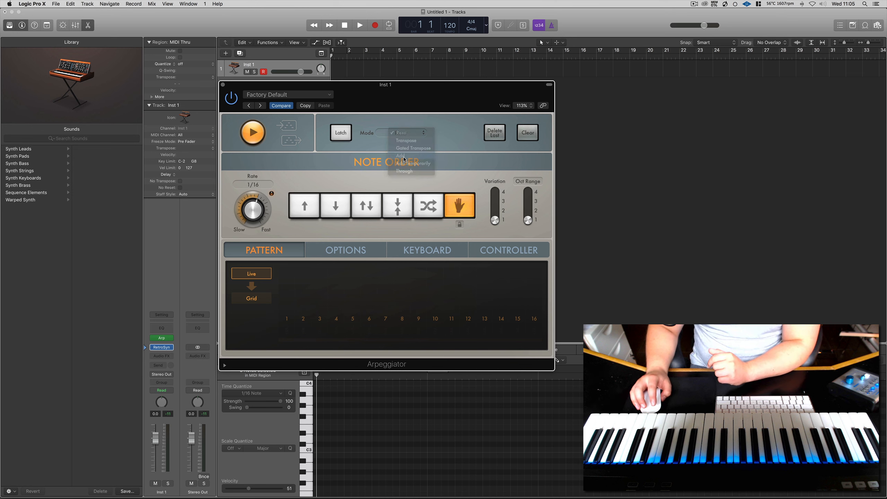
{"action": "left_click", "coordinate": [348, 136]}
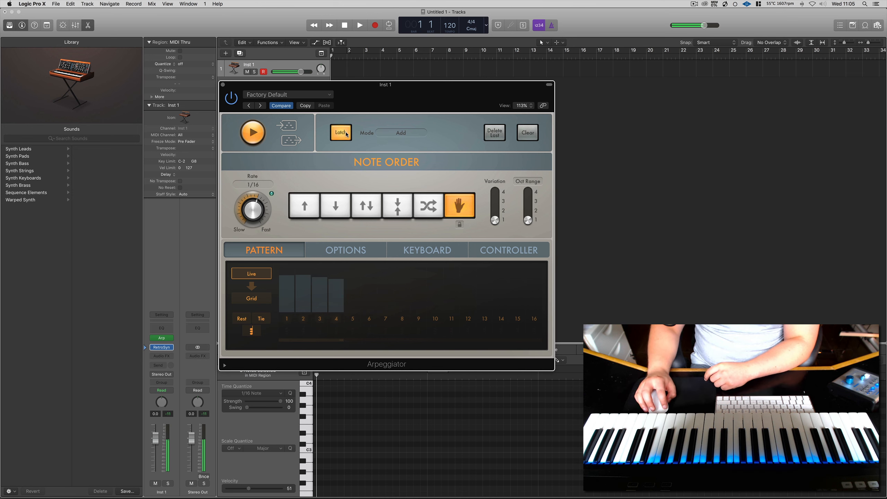
{"action": "left_click", "coordinate": [495, 140]}
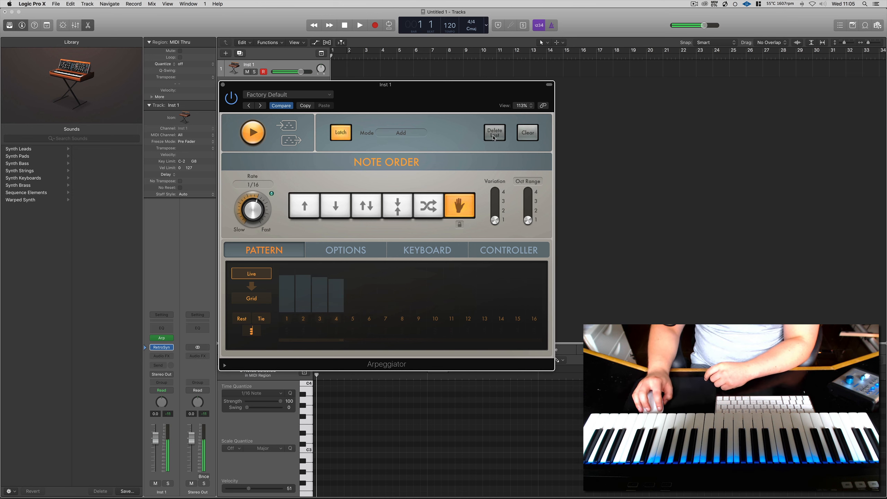
{"action": "left_click", "coordinate": [350, 137]}
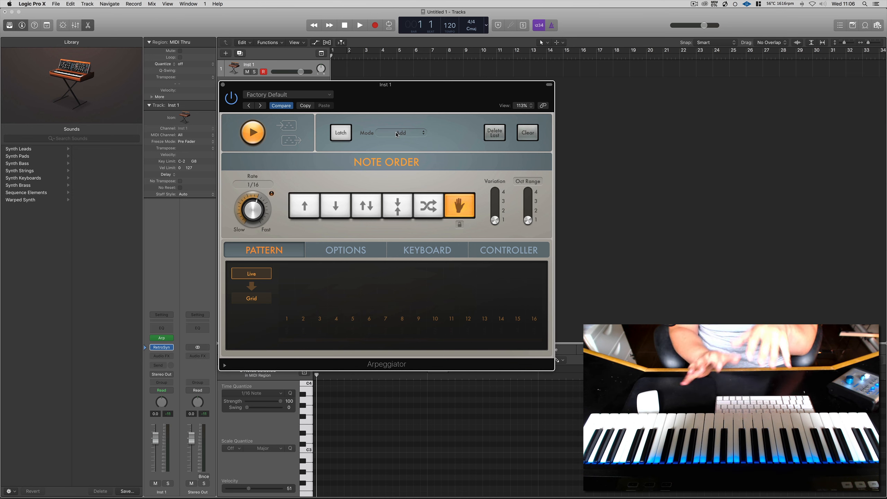
{"action": "left_click", "coordinate": [347, 135]}
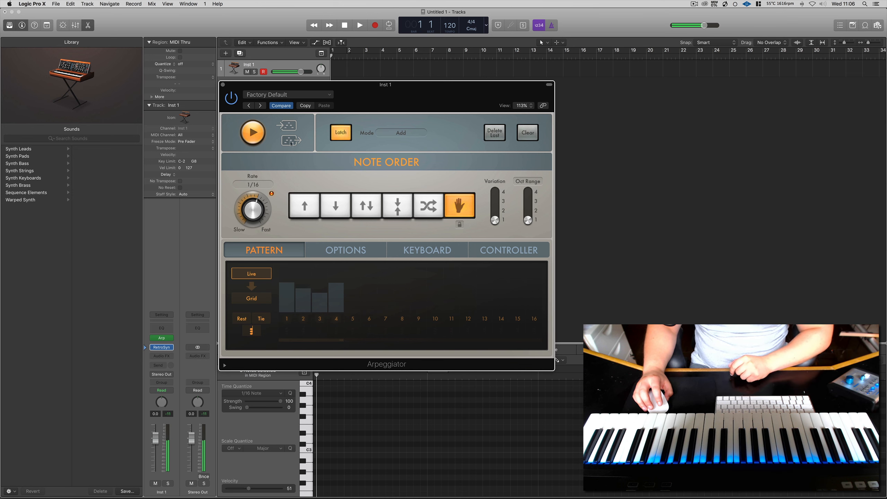
{"action": "left_click", "coordinate": [341, 133]}
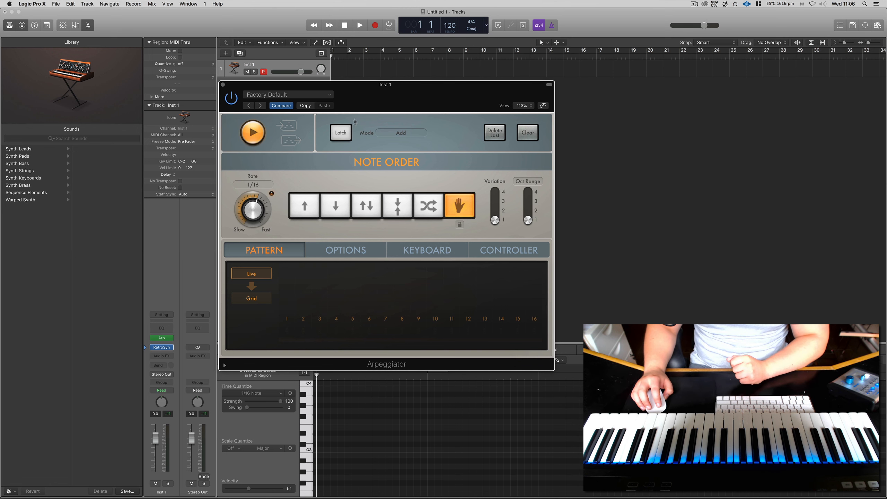
{"action": "mouse_move", "coordinate": [388, 100]}
{"action": "left_mouse_down"}
{"action": "mouse_move", "coordinate": [413, 96]}
{"action": "mouse_move", "coordinate": [394, 98]}
{"action": "left_mouse_up"}
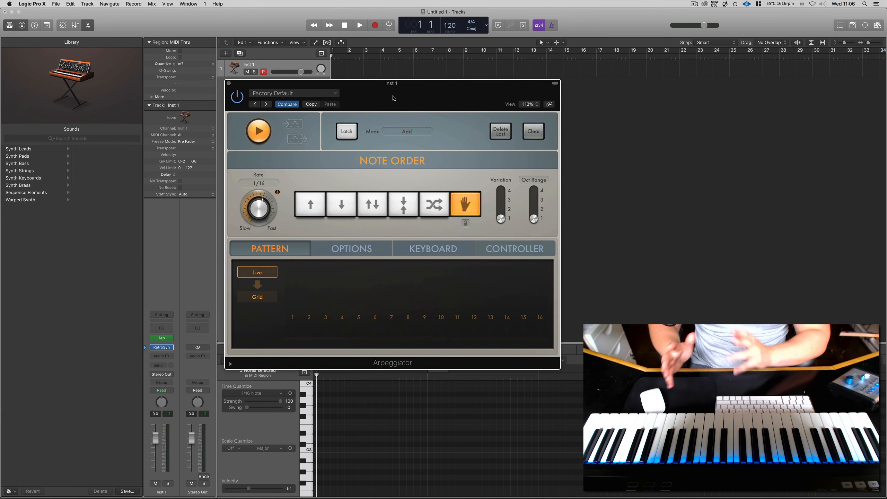
{"action": "left_click_drag", "start_coordinate": [398, 98], "coordinate": [394, 99]}
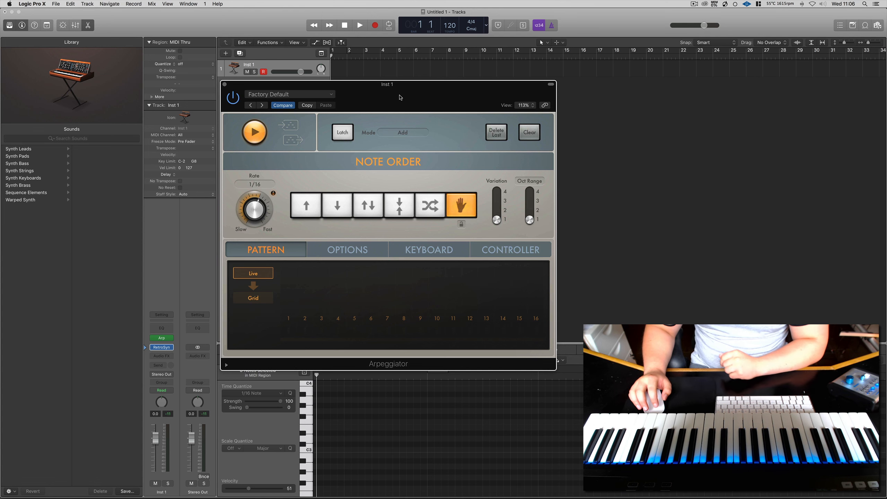
{"action": "mouse_move", "coordinate": [387, 96]}
{"action": "left_mouse_down"}
{"action": "mouse_move", "coordinate": [379, 96]}
{"action": "mouse_move", "coordinate": [387, 94]}
{"action": "left_mouse_up"}
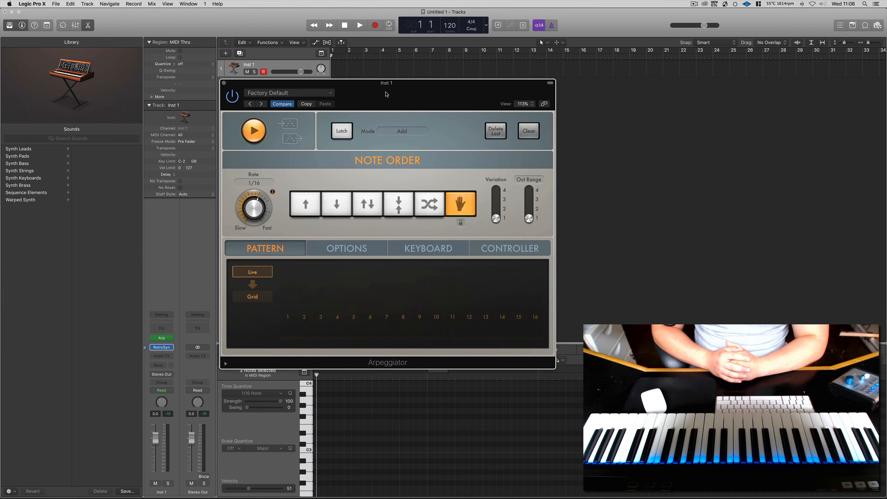